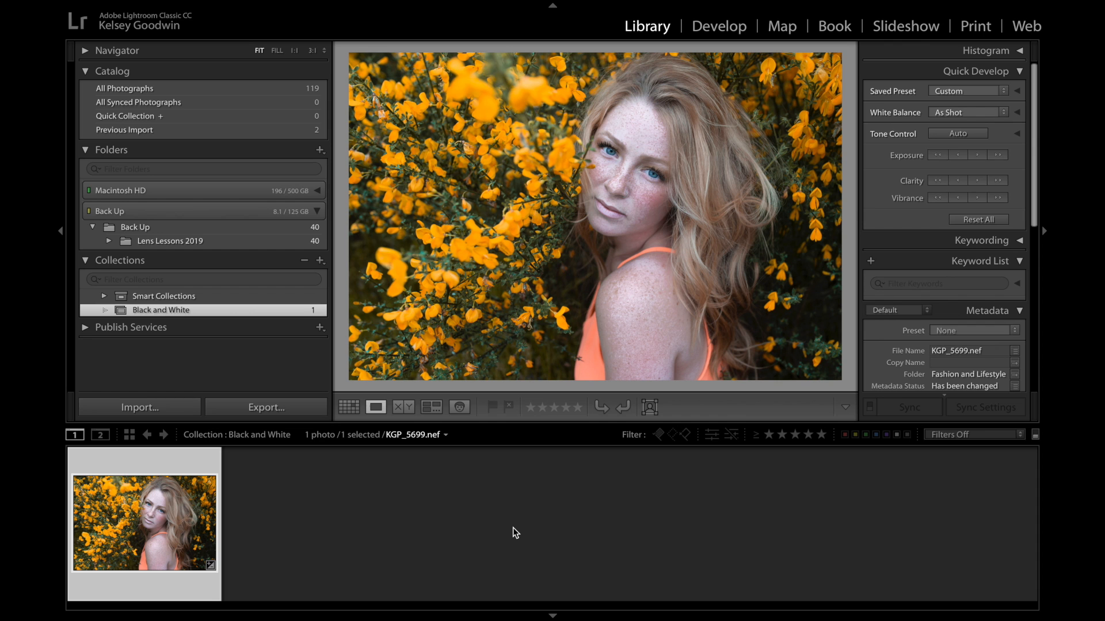
Create four virtual copies of the KGP_5699.nef portrait in the Black and White collection.
key(super+apostrophe)
key(super+apostrophe)
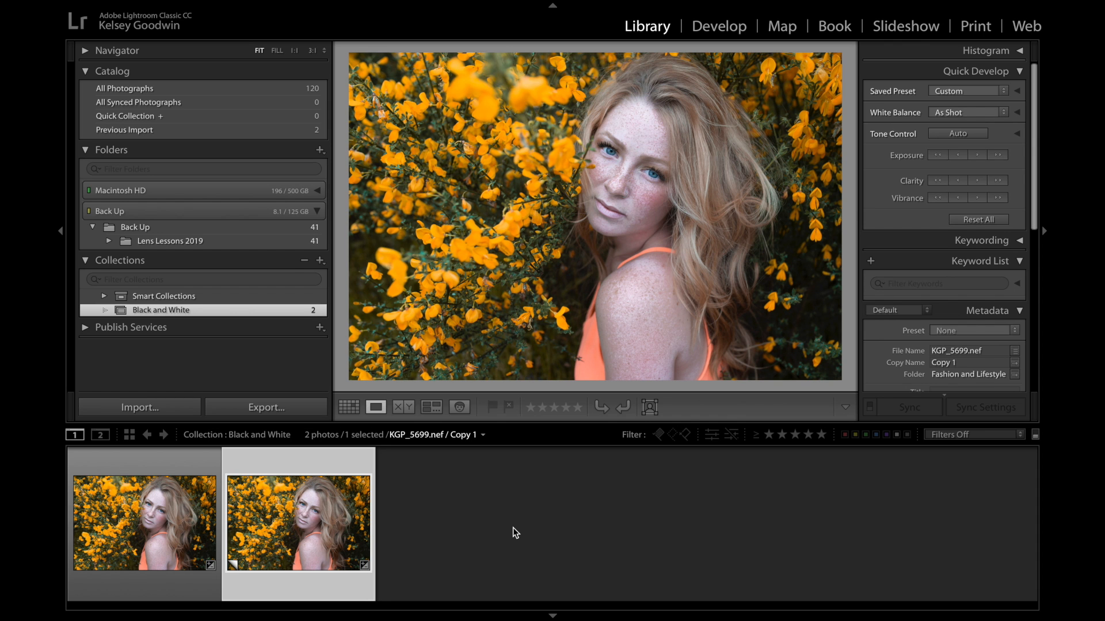
key(super+apostrophe)
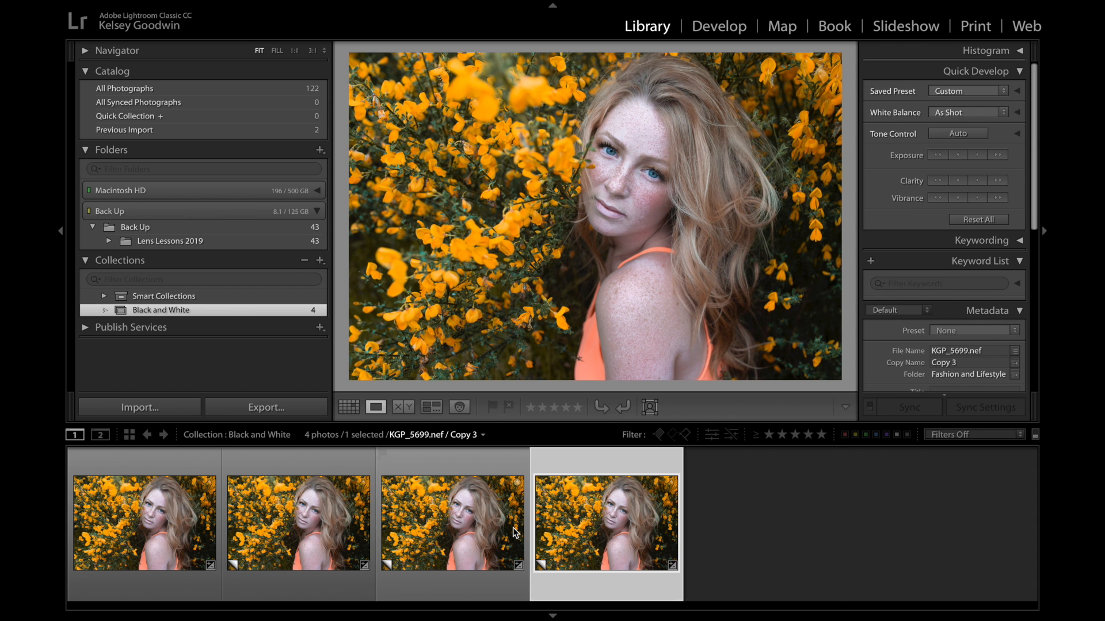
key(super+apostrophe)
Develop the original portrait as a flat black and white with Saturation -100 and Shadows +100.
click(144, 521)
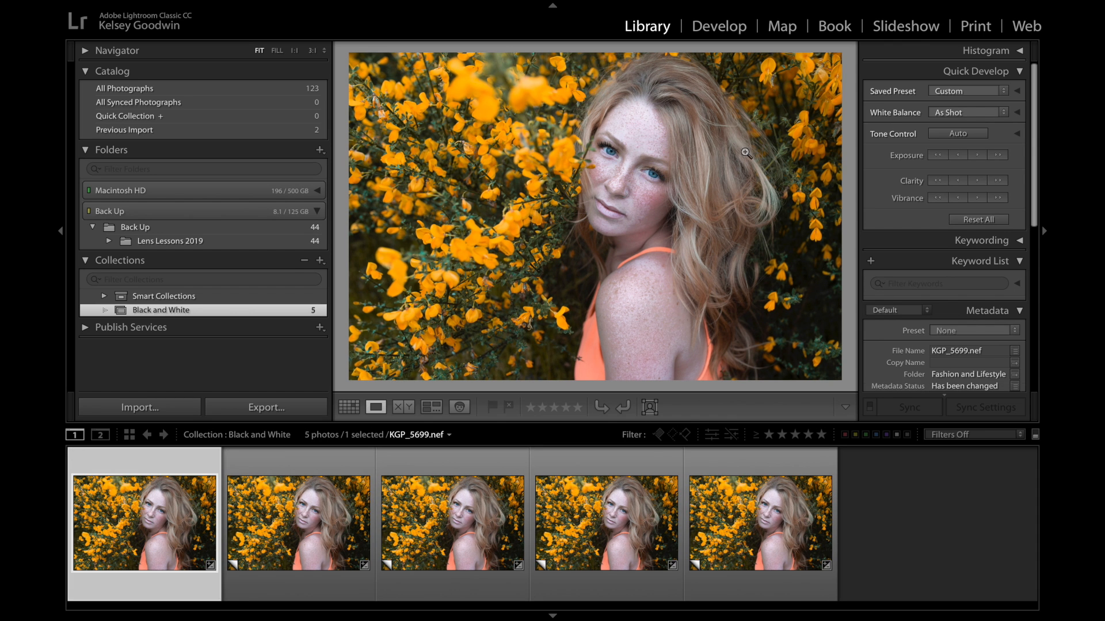
click(720, 27)
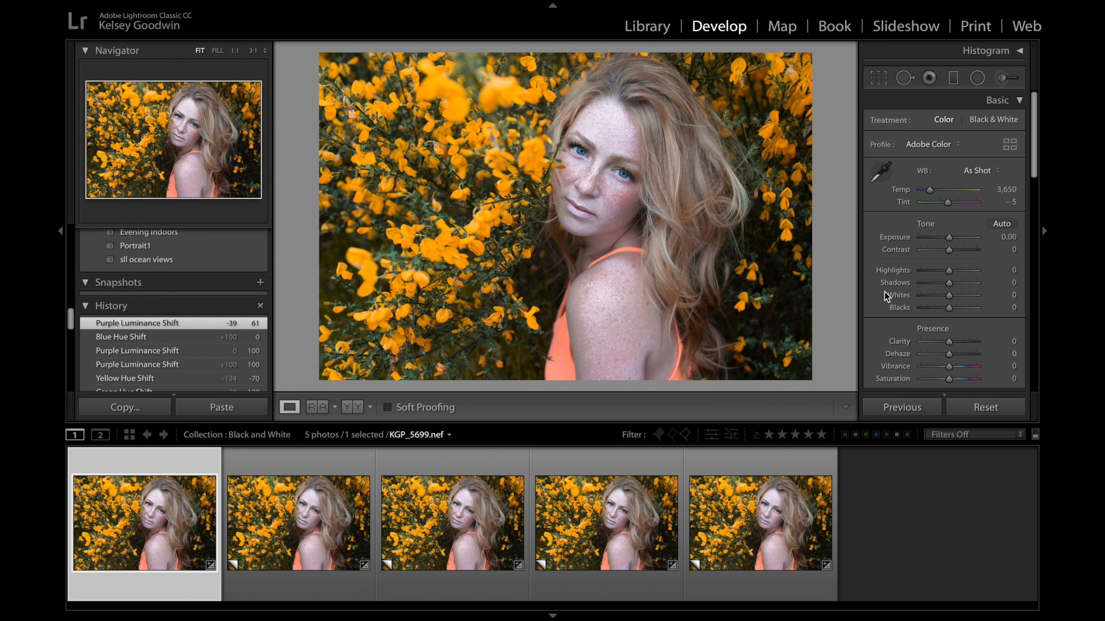
scroll(943, 325, down, 1)
drag(950, 363, 889, 371)
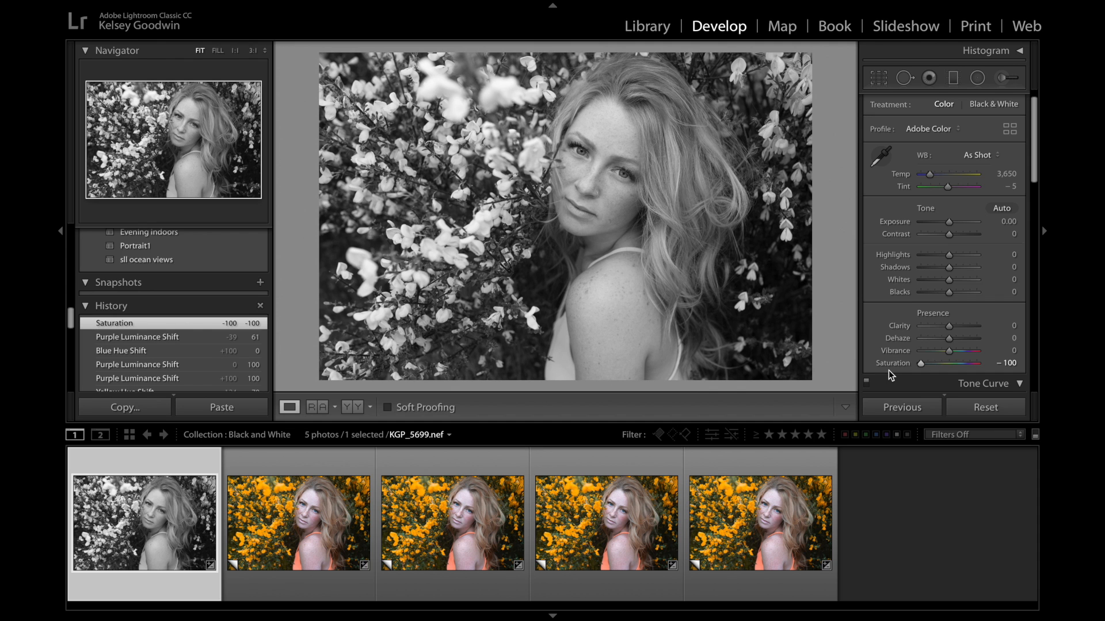
drag(949, 267, 969, 266)
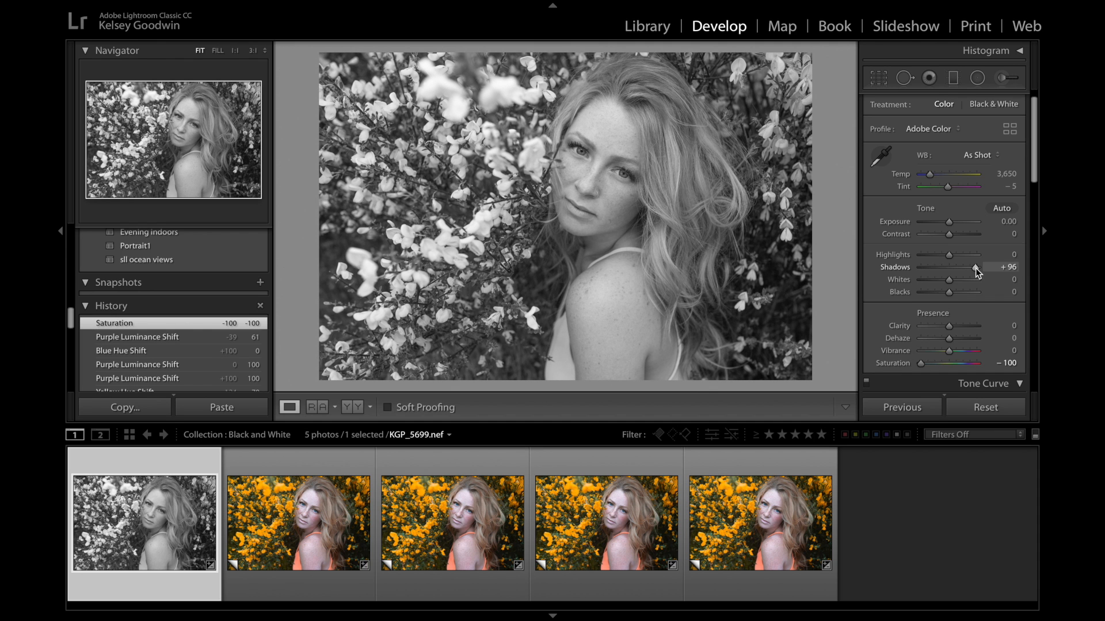
drag(978, 268, 978, 268)
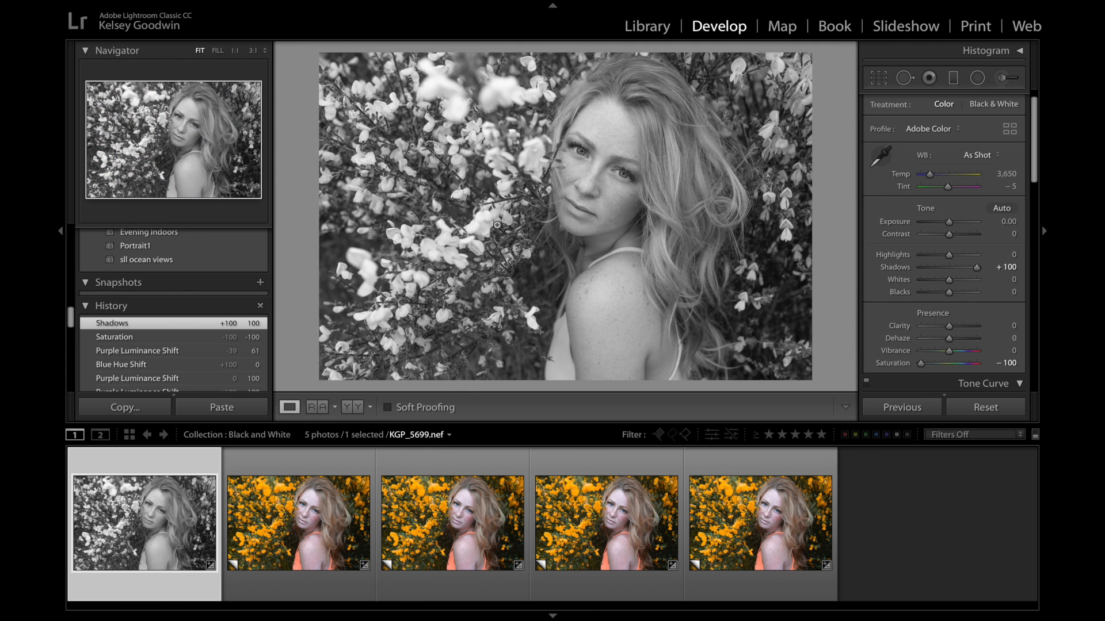
Give Copy 1 a contrasty black-and-white look with Saturation -100, Contrast +83 and Highlights -62.
click(274, 534)
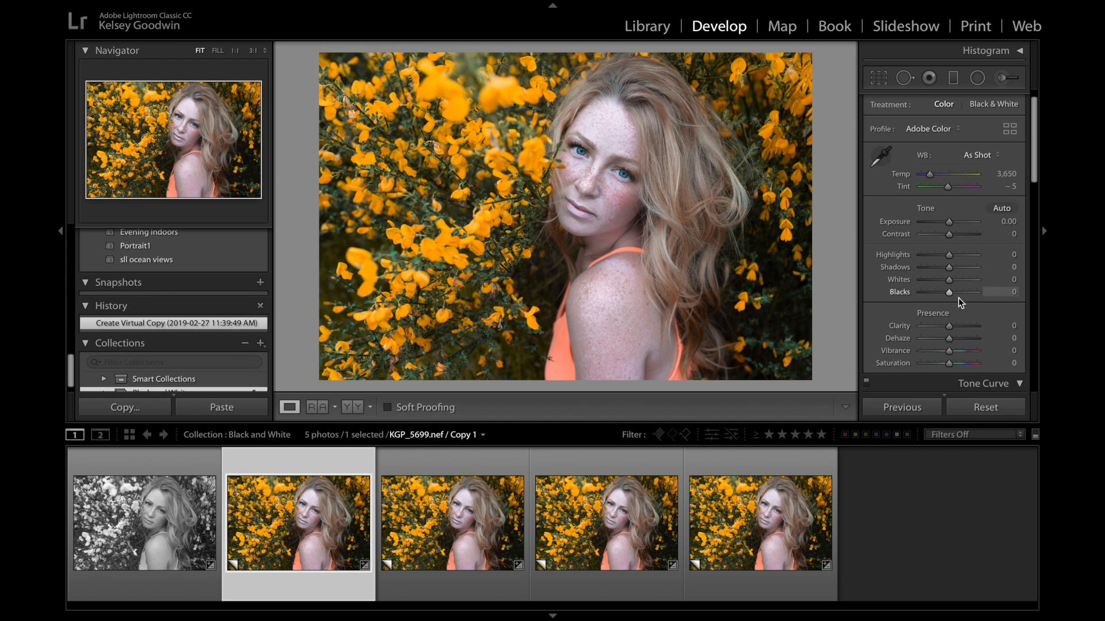
drag(948, 364, 844, 367)
drag(949, 234, 932, 258)
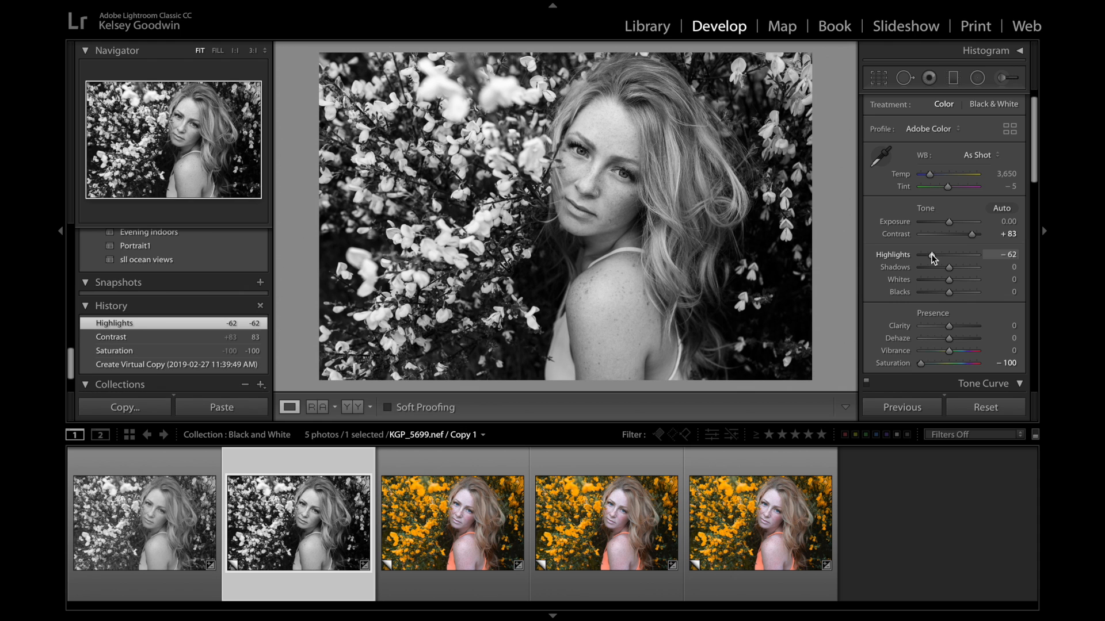
Compare the black-and-white original with the higher-contrast Copy 1.
ctrl+click(167, 522)
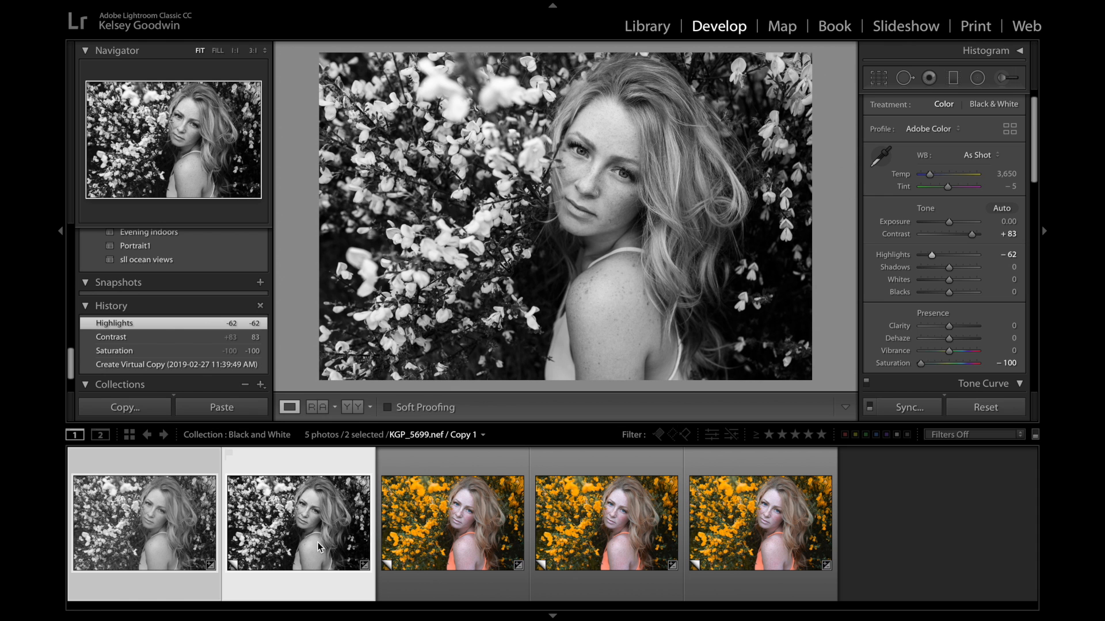
click(439, 532)
click(148, 541)
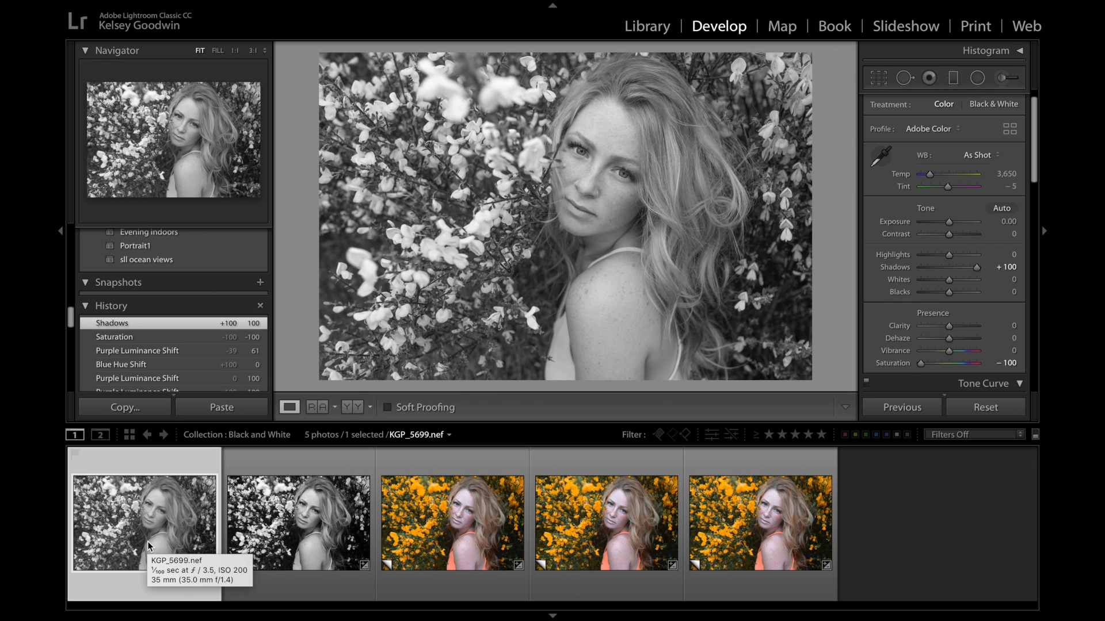
click(257, 517)
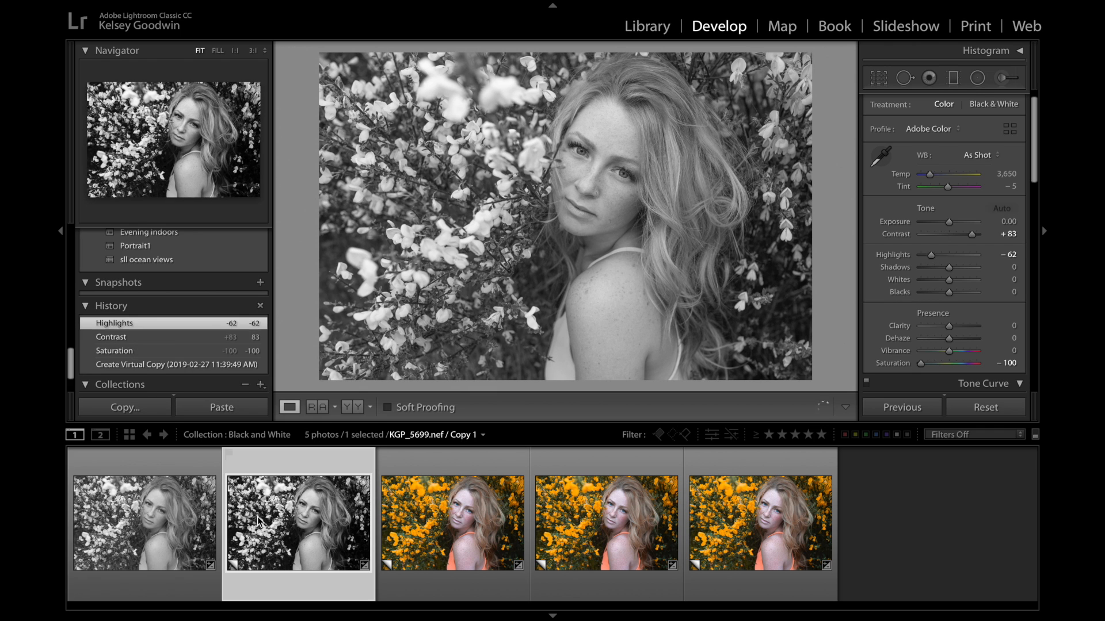
Turn Copy 2 into a dark black and white with Saturation -100, Contrast +61, Exposure -1.70 and Highlights +59.
click(457, 538)
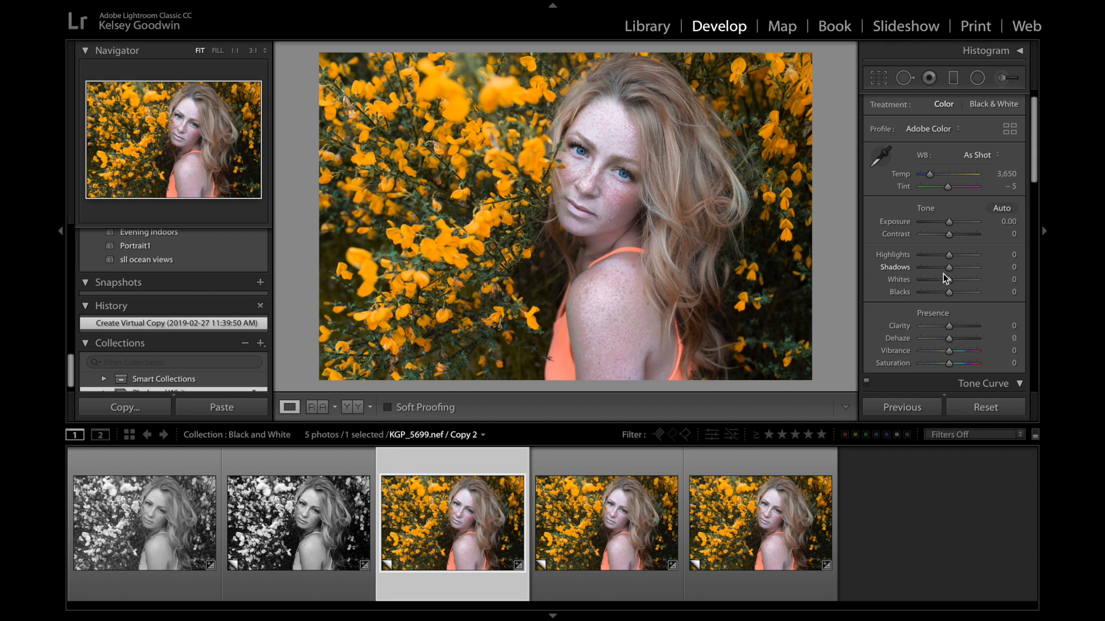
drag(951, 364, 847, 377)
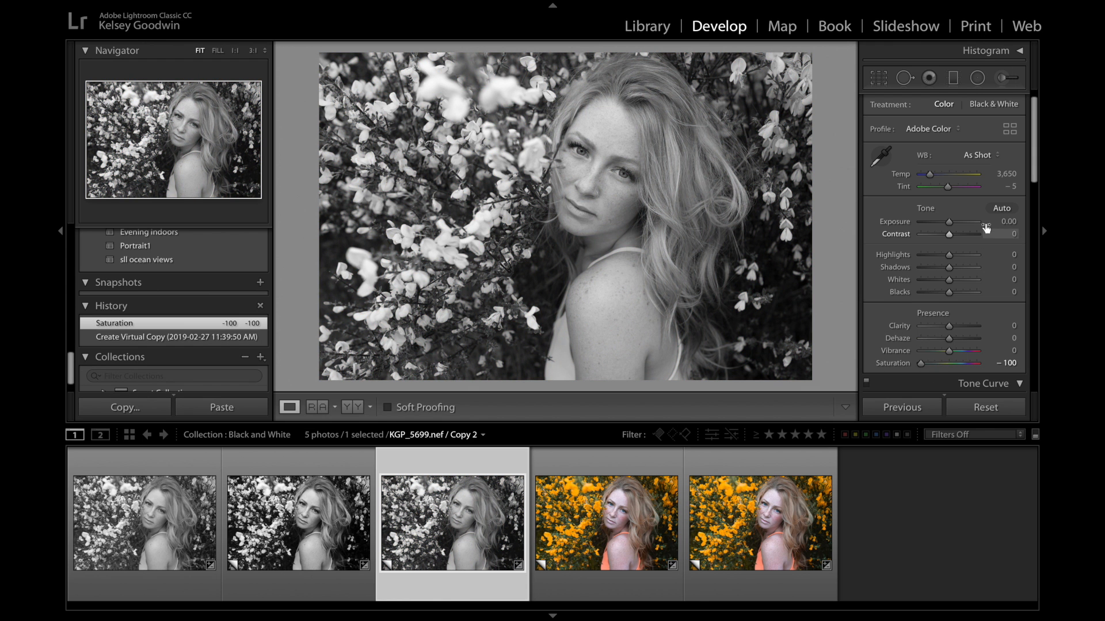
drag(960, 237, 966, 235)
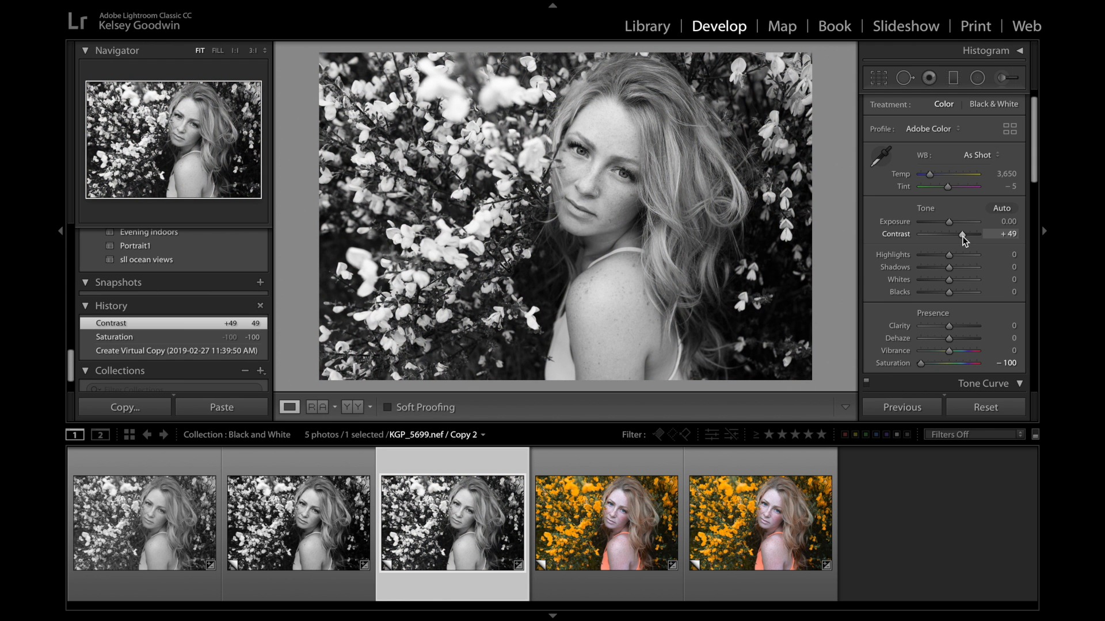
drag(962, 236, 966, 236)
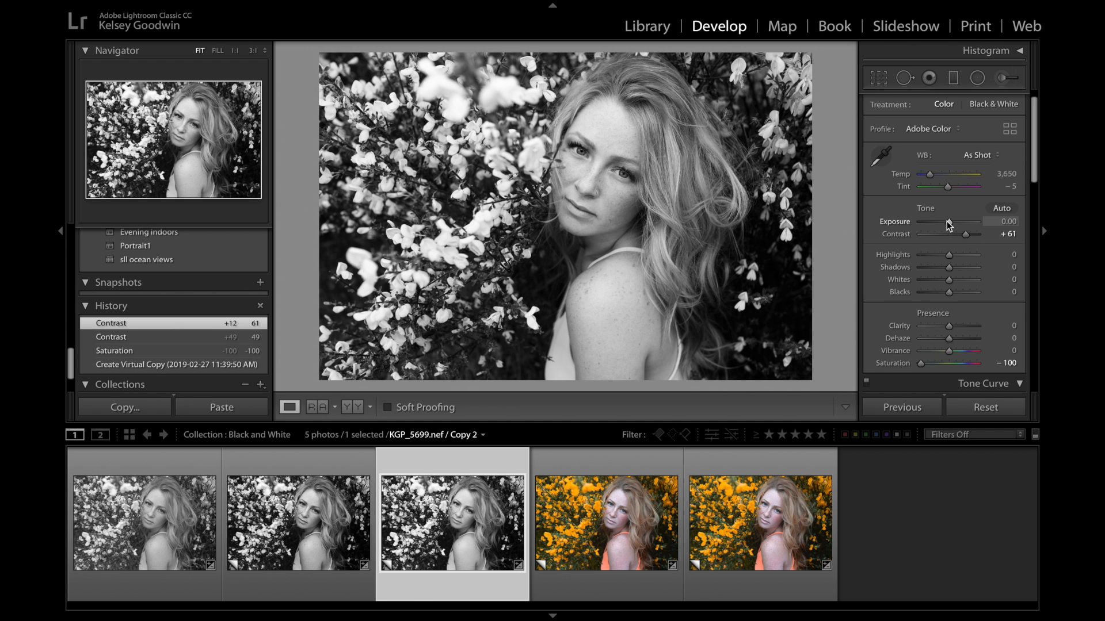
drag(947, 221, 965, 254)
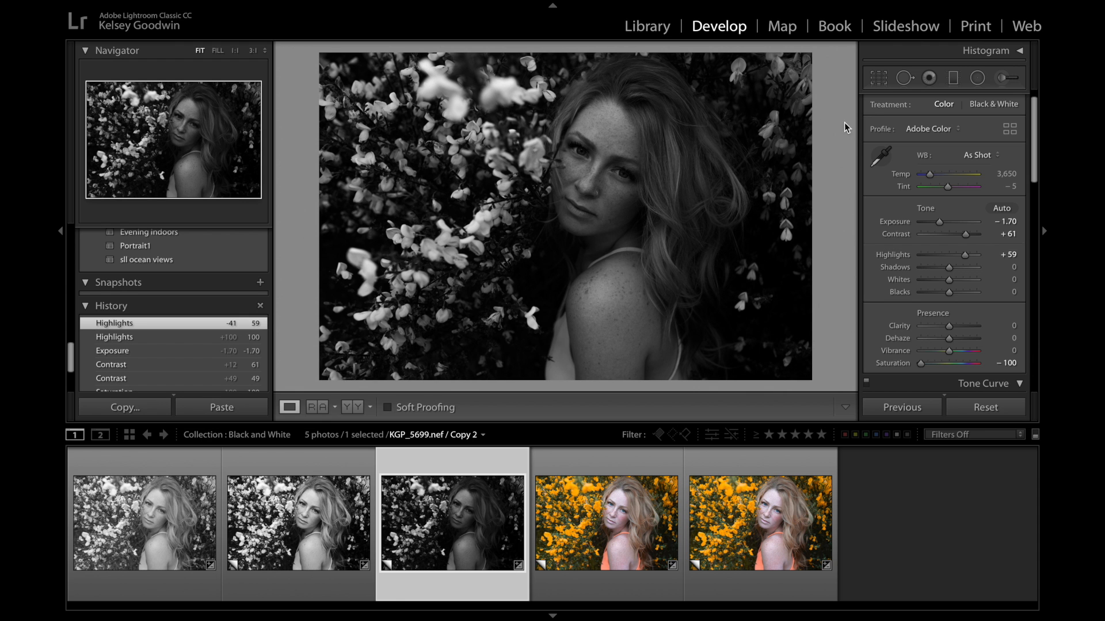
Add a radial filter over the woman's face on Copy 2 and invert its mask.
click(977, 78)
drag(565, 151, 631, 259)
drag(579, 186, 611, 204)
scroll(921, 338, down, 3)
click(909, 347)
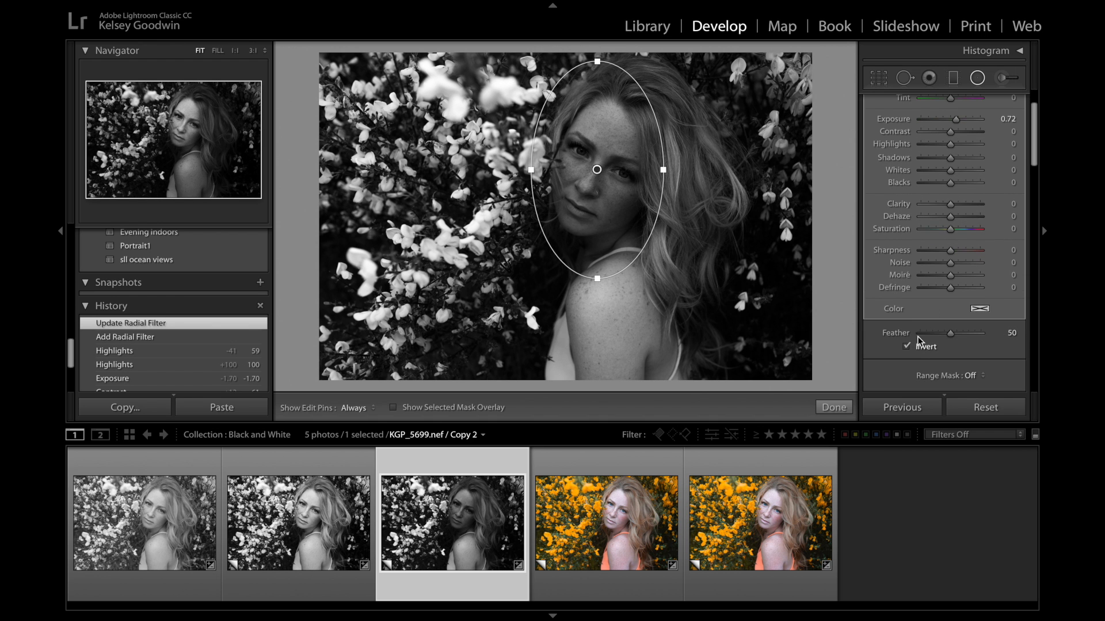
Reshape and move the radial filter into a tall, narrow ellipse covering the woman's face and shoulder.
scroll(938, 272, up, 3)
drag(598, 278, 597, 389)
drag(602, 244, 604, 294)
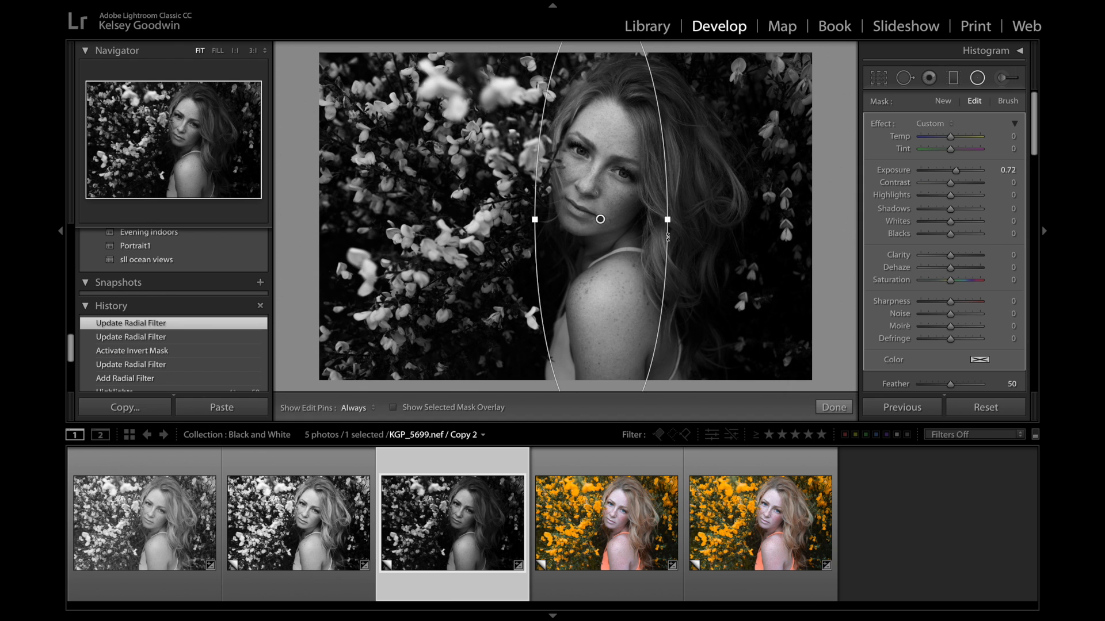
drag(669, 221, 619, 264)
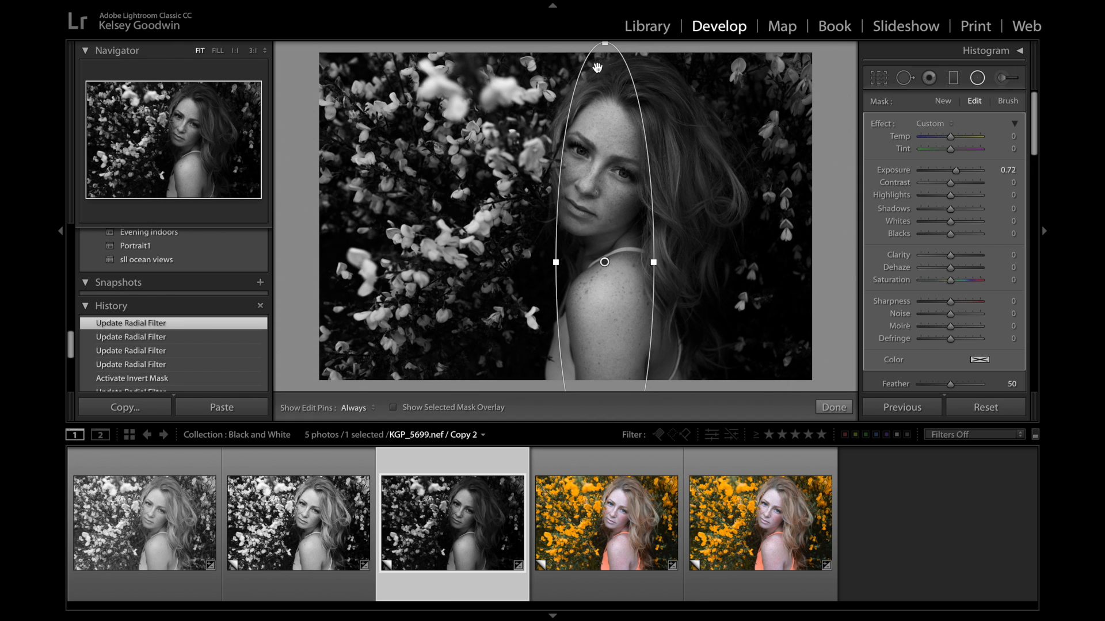
drag(606, 45, 601, 83)
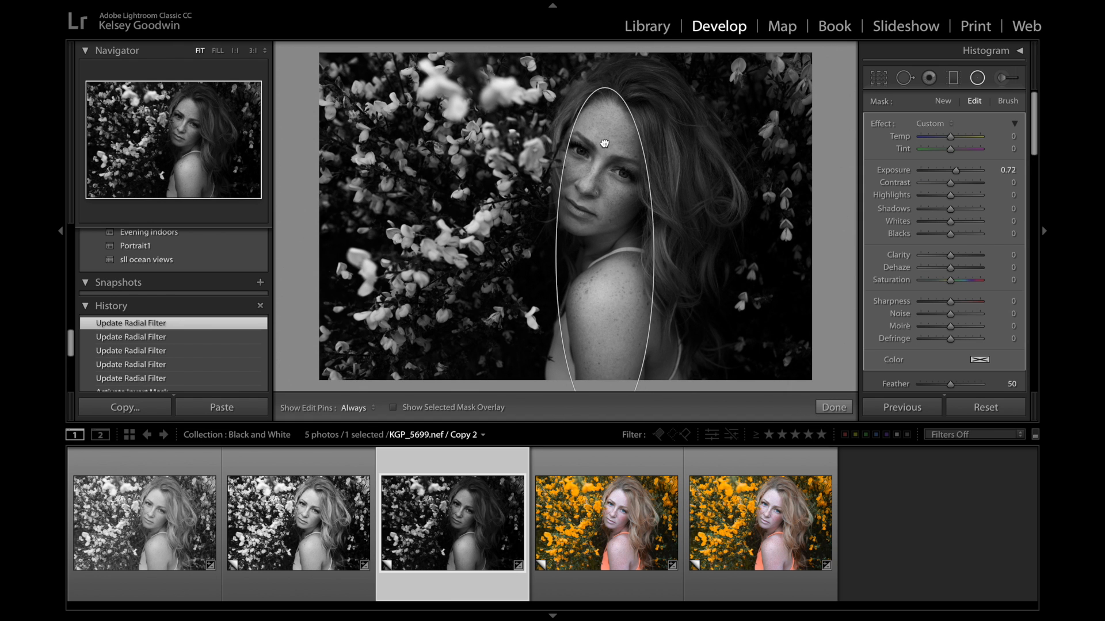
click(977, 78)
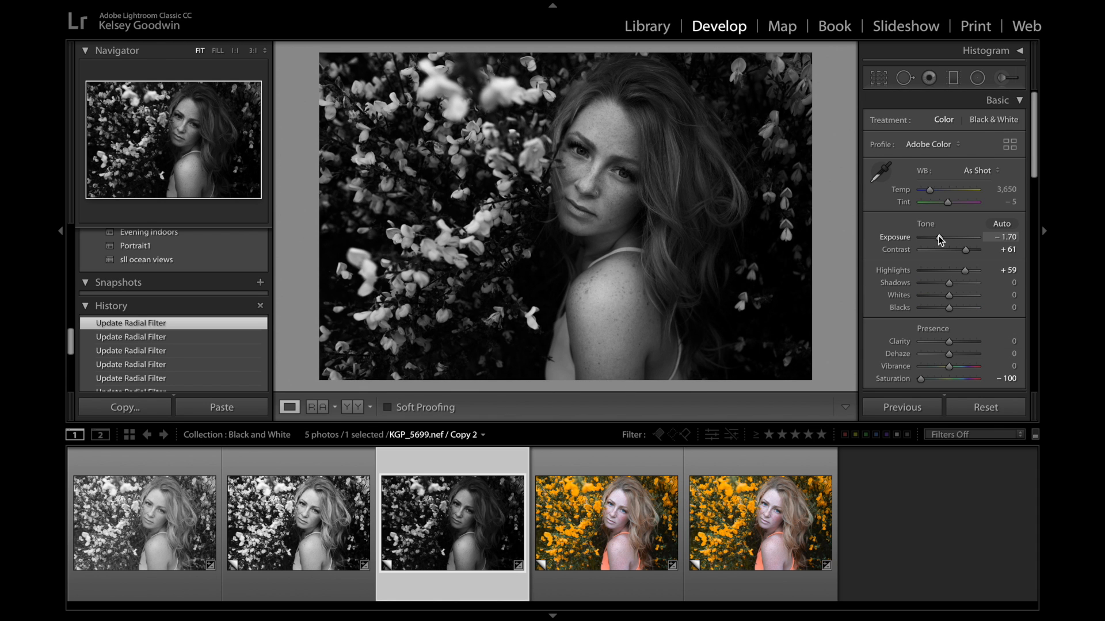
Set the overall Highlights of Copy 2 to -34 and its Exposure to -2.15.
drag(951, 268, 937, 239)
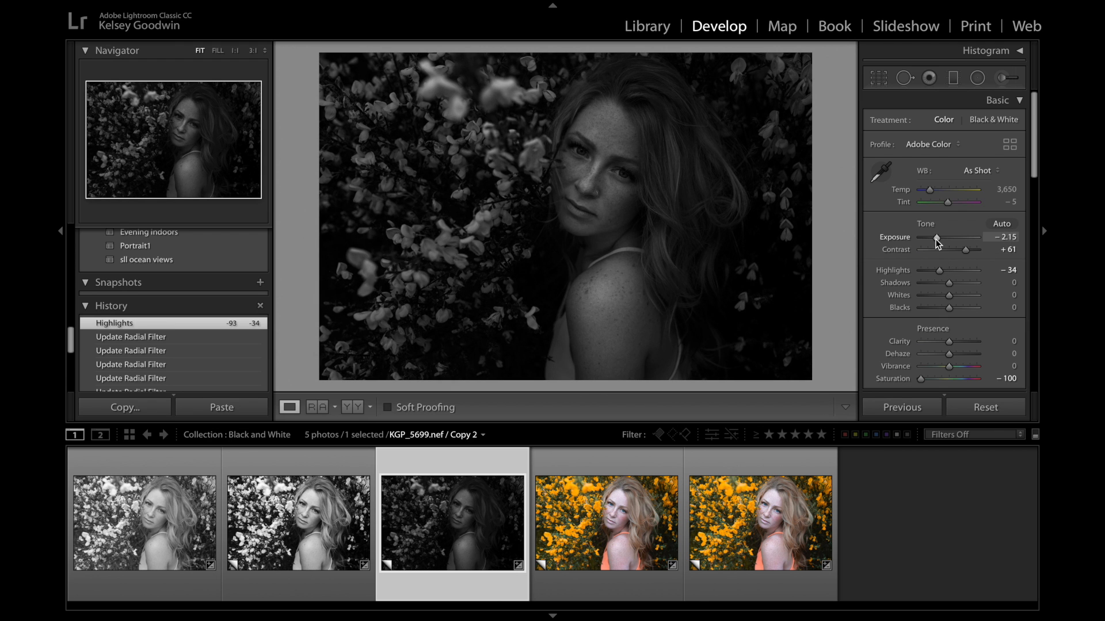
drag(936, 239, 937, 239)
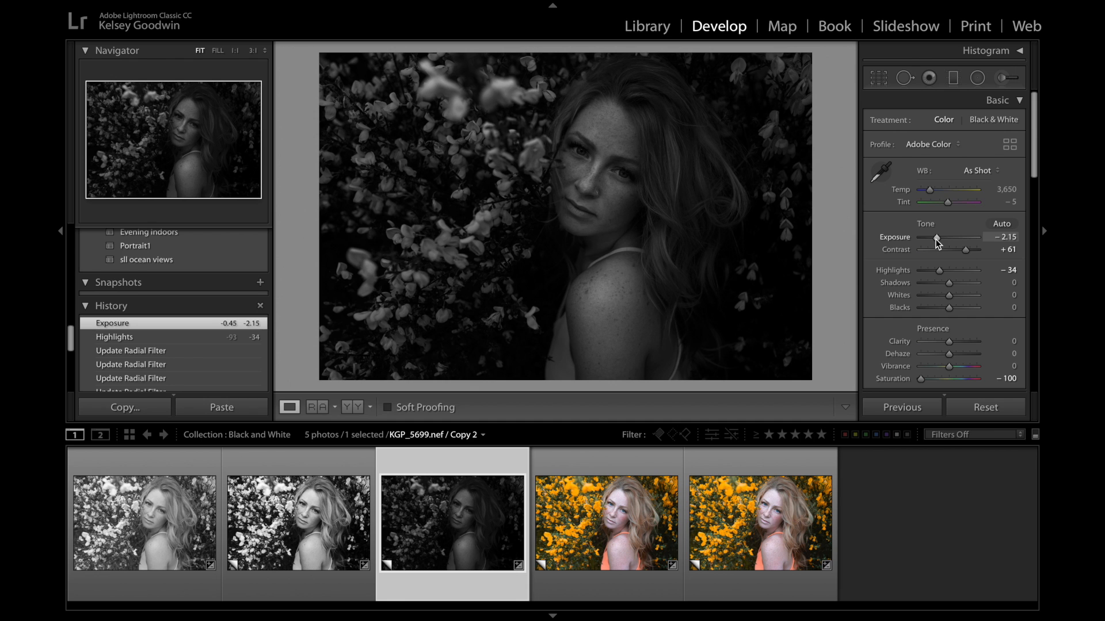
Raise the exposure and adjust the highlights of the face-and-shoulder radial filter, and widen its ellipse slightly.
click(977, 77)
click(599, 252)
drag(956, 170, 960, 171)
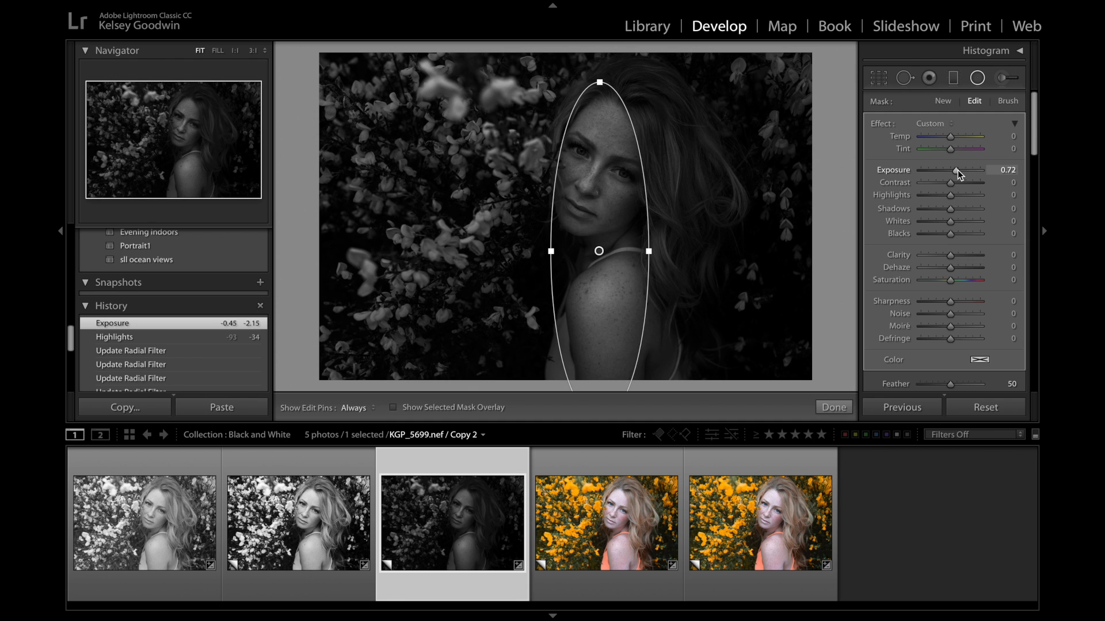
drag(965, 194, 958, 171)
mouse_move(649, 251)
mouse_down()
mouse_move(672, 243)
mouse_move(665, 248)
mouse_up()
click(977, 78)
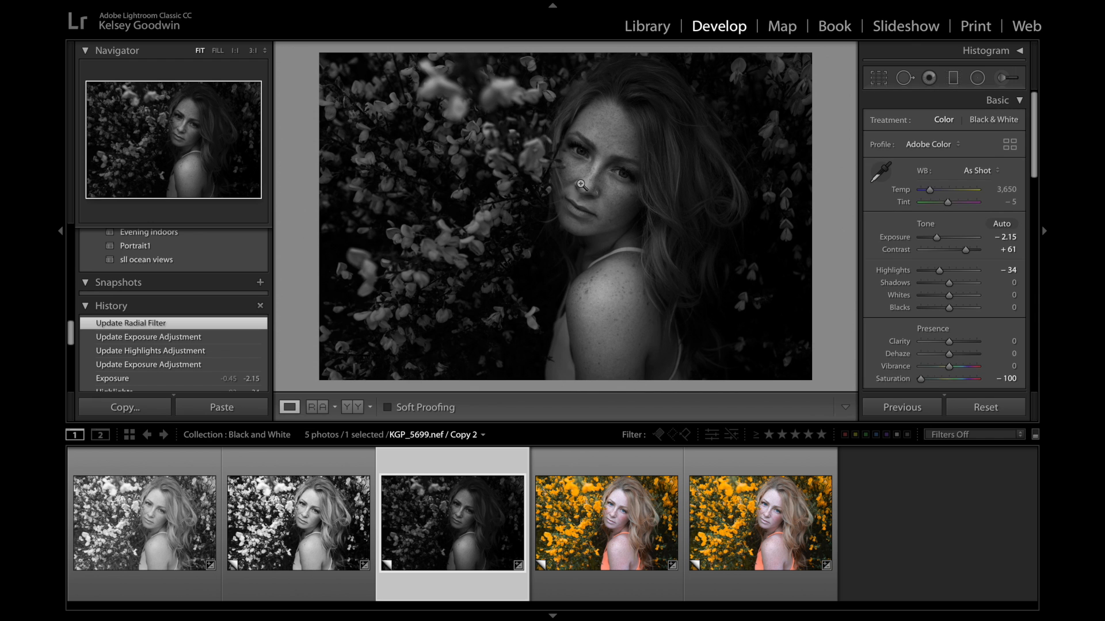
Add a second radial filter at 1:1 view, enlarged and centred to cover the woman's whole face.
click(586, 157)
click(977, 78)
drag(523, 128, 648, 260)
drag(584, 126, 637, 144)
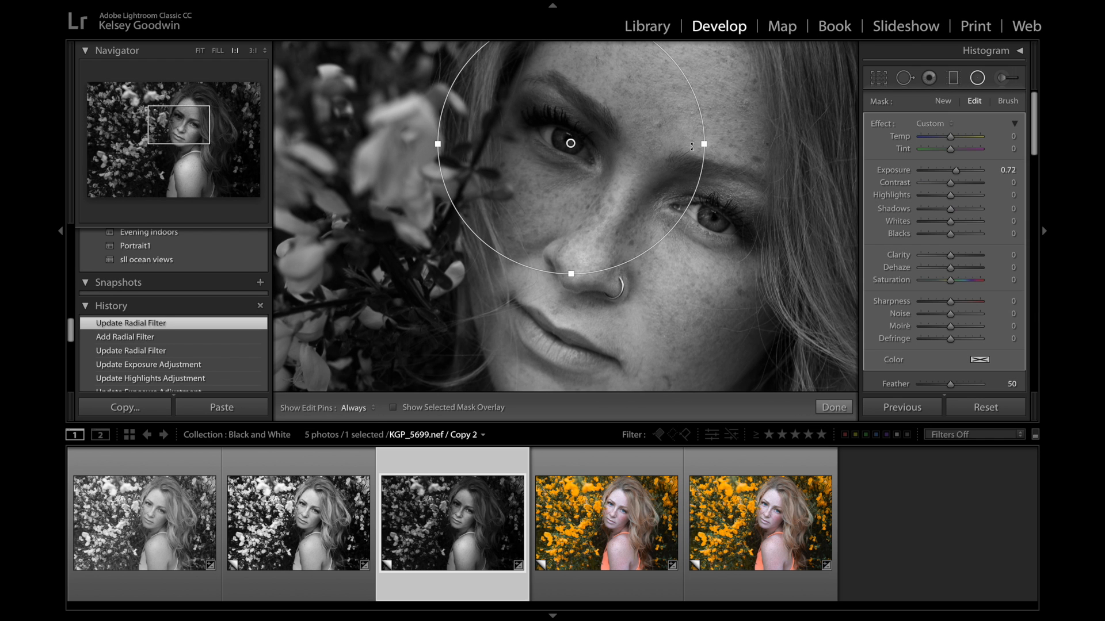
drag(625, 181, 665, 195)
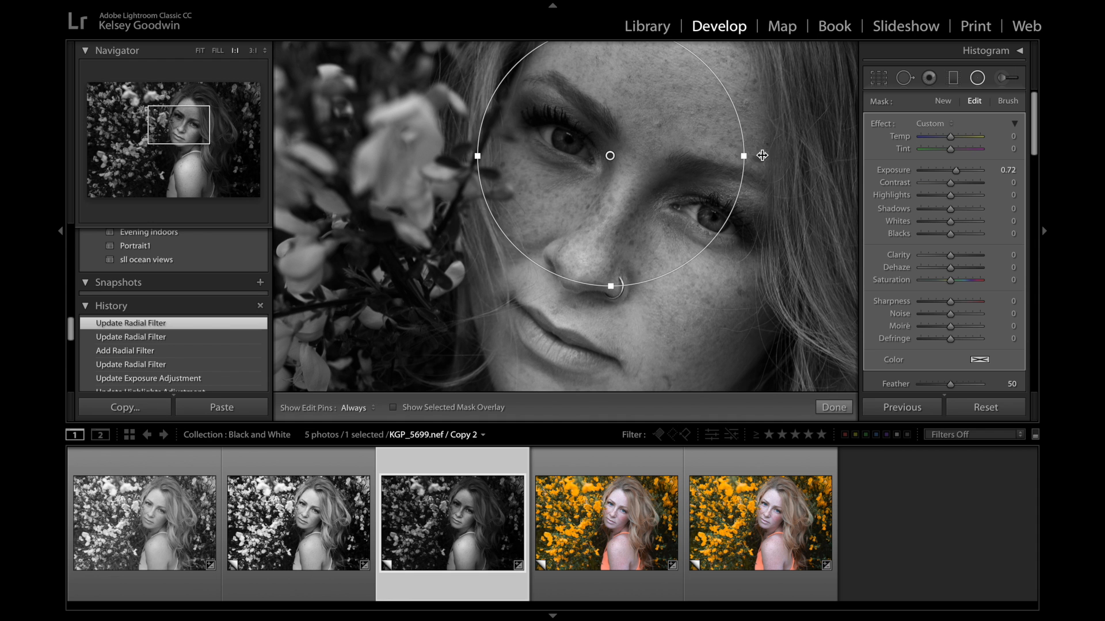
drag(742, 155, 789, 156)
drag(604, 316, 605, 382)
drag(626, 211, 649, 249)
Invert the mask of the face radial filter and strongly reduce its highlights.
scroll(945, 288, down, 4)
click(906, 310)
scroll(920, 259, up, 4)
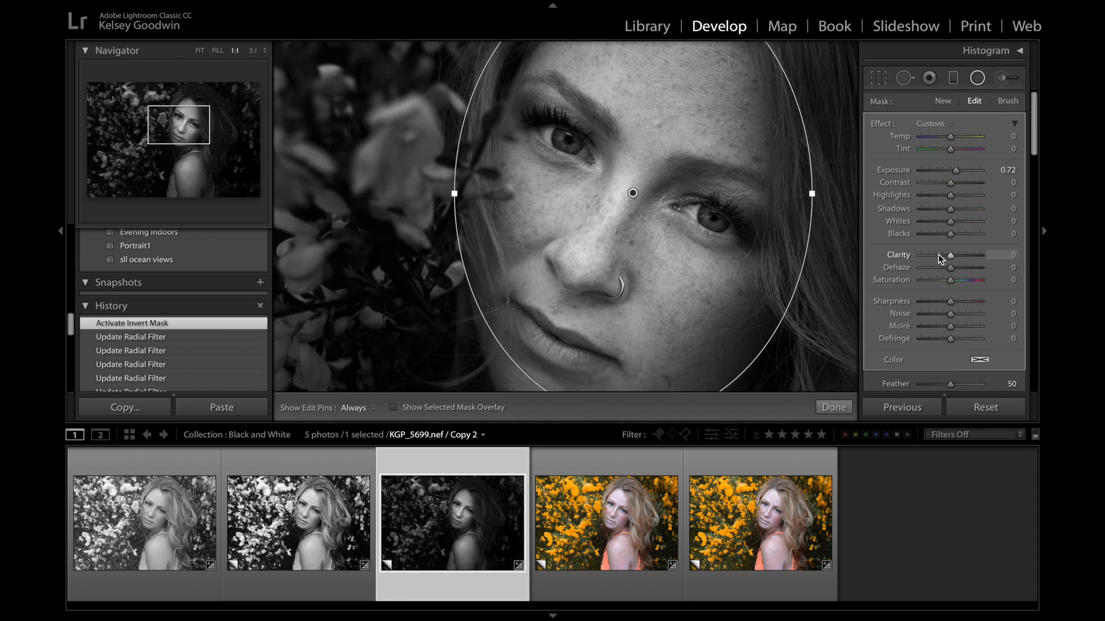
drag(954, 199, 932, 199)
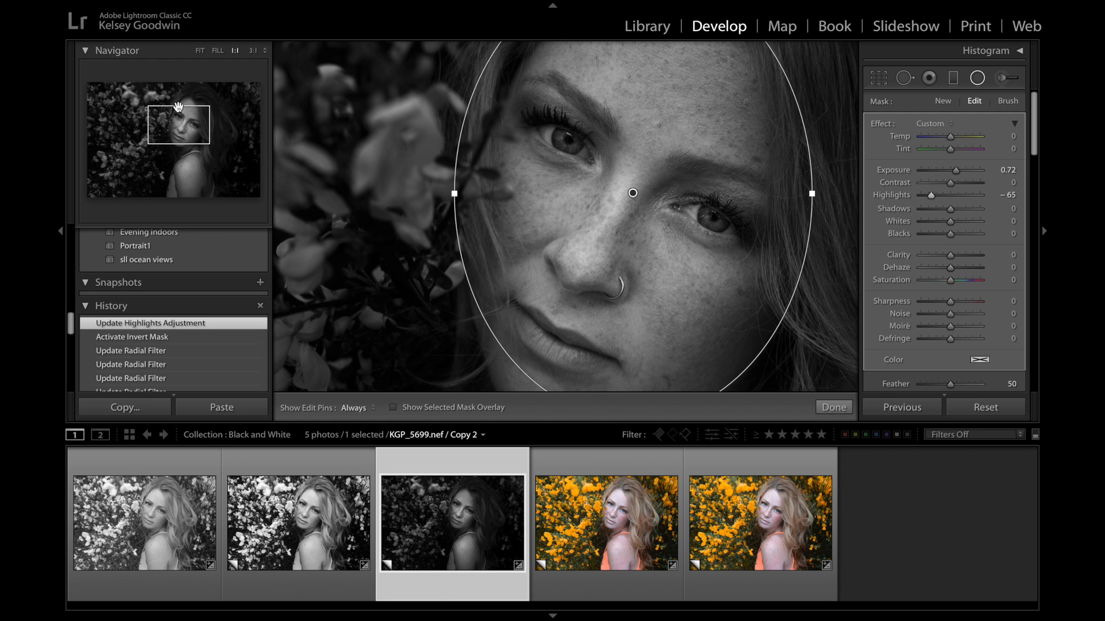
drag(932, 195, 923, 195)
Paint an Exposure adjustment brush stroke over the iris nearest the flowers and set its Exposure to 1.06.
click(996, 81)
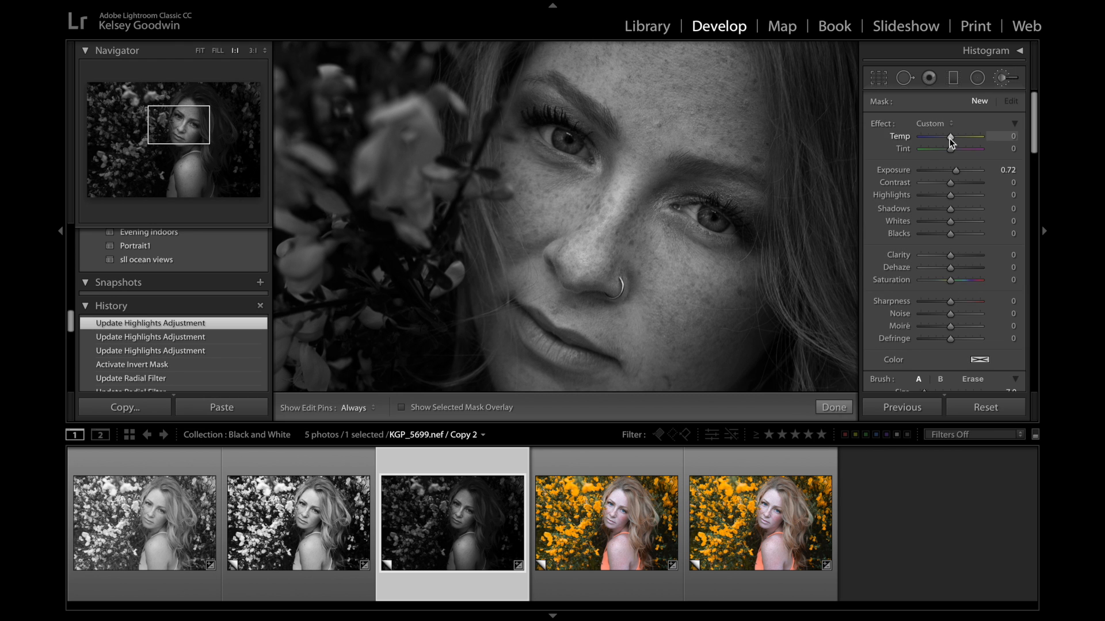
click(932, 123)
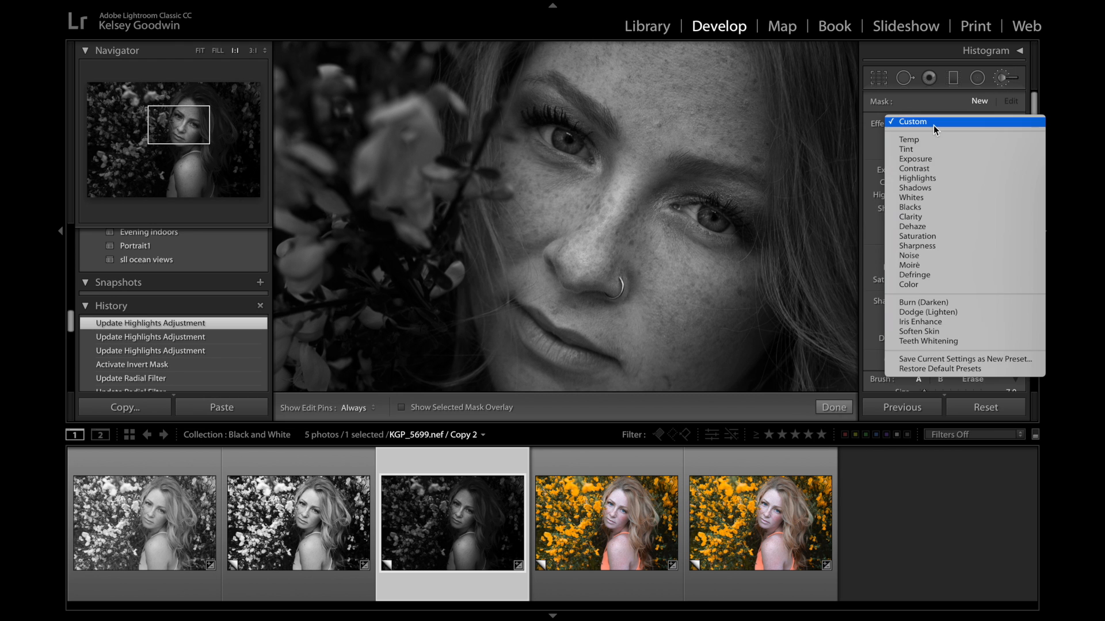
click(924, 160)
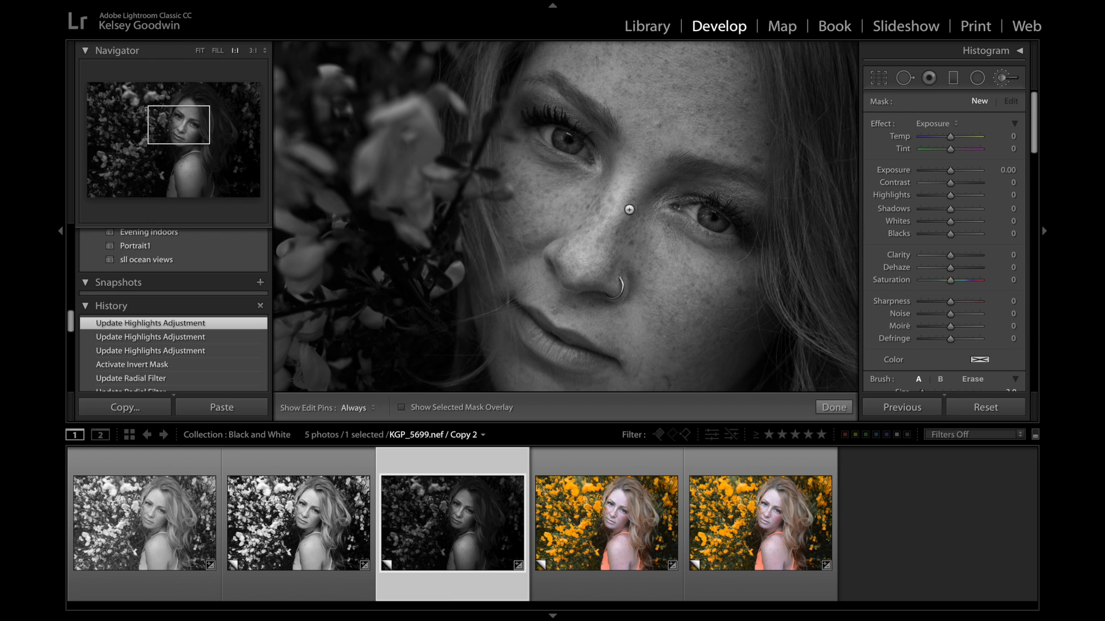
key(h)
drag(563, 148, 567, 150)
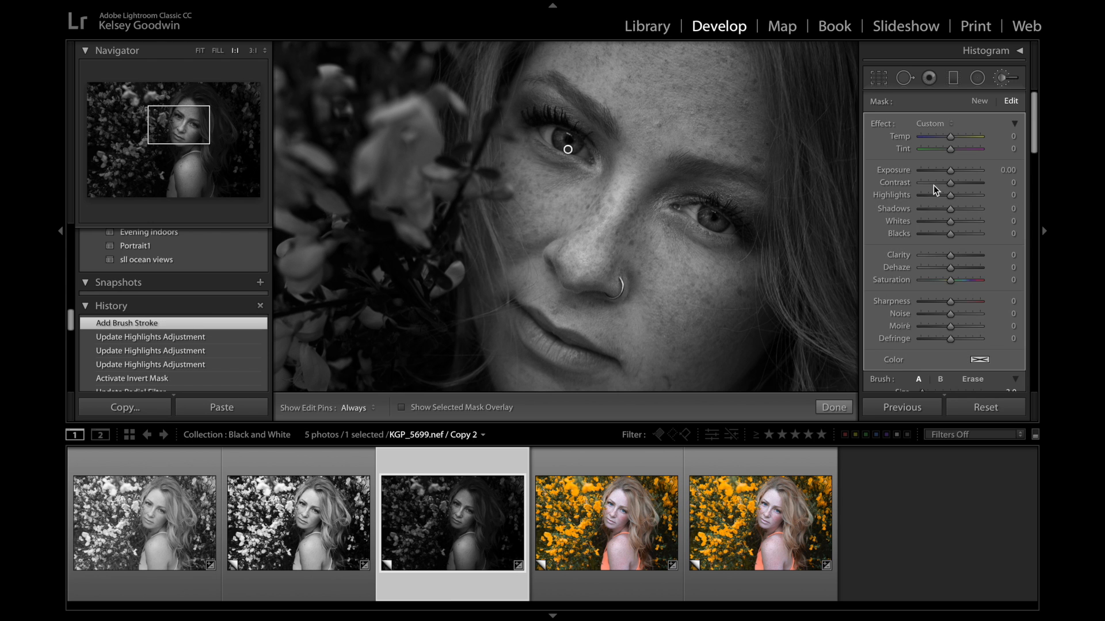
drag(955, 174, 958, 170)
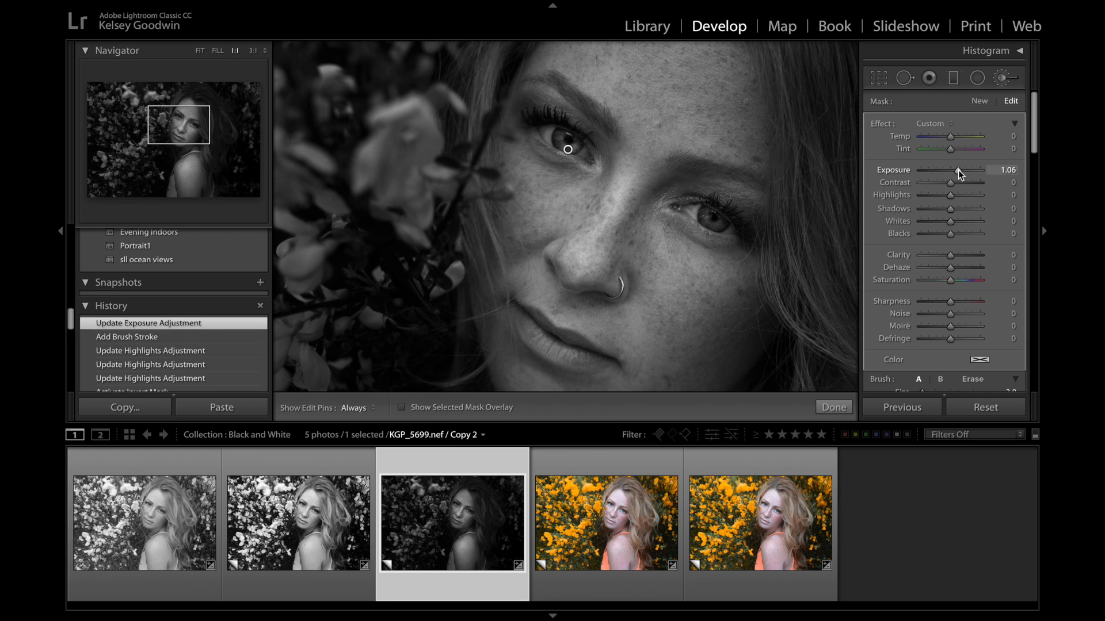
Hide the edit pin, extend the Exposure brush over the woman's other iris, and finish brushing.
key(h)
drag(715, 225, 715, 222)
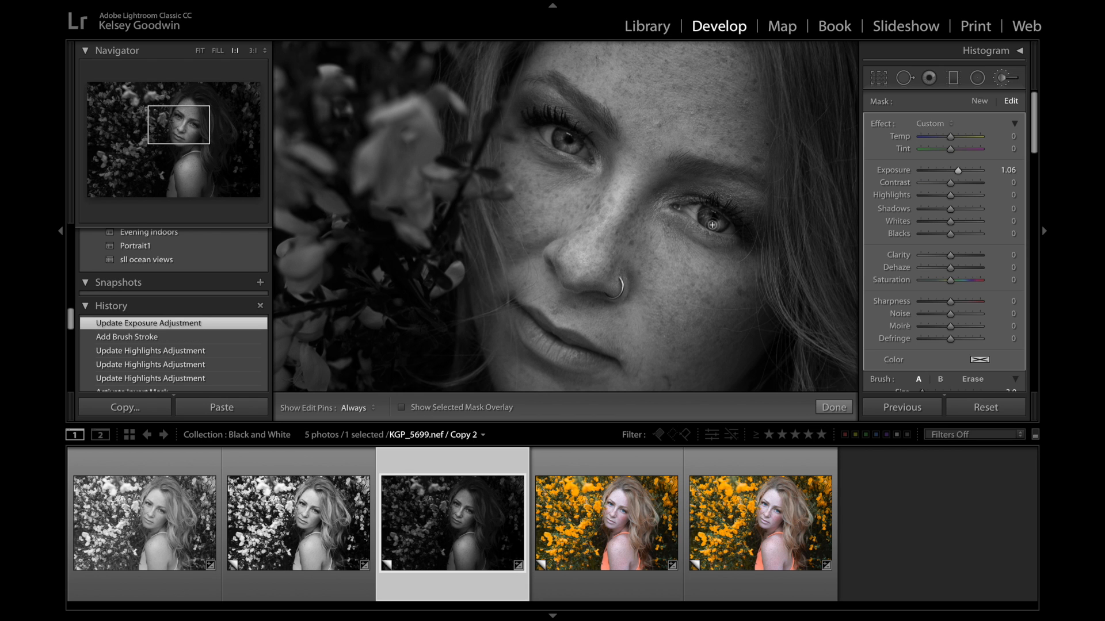
click(1005, 79)
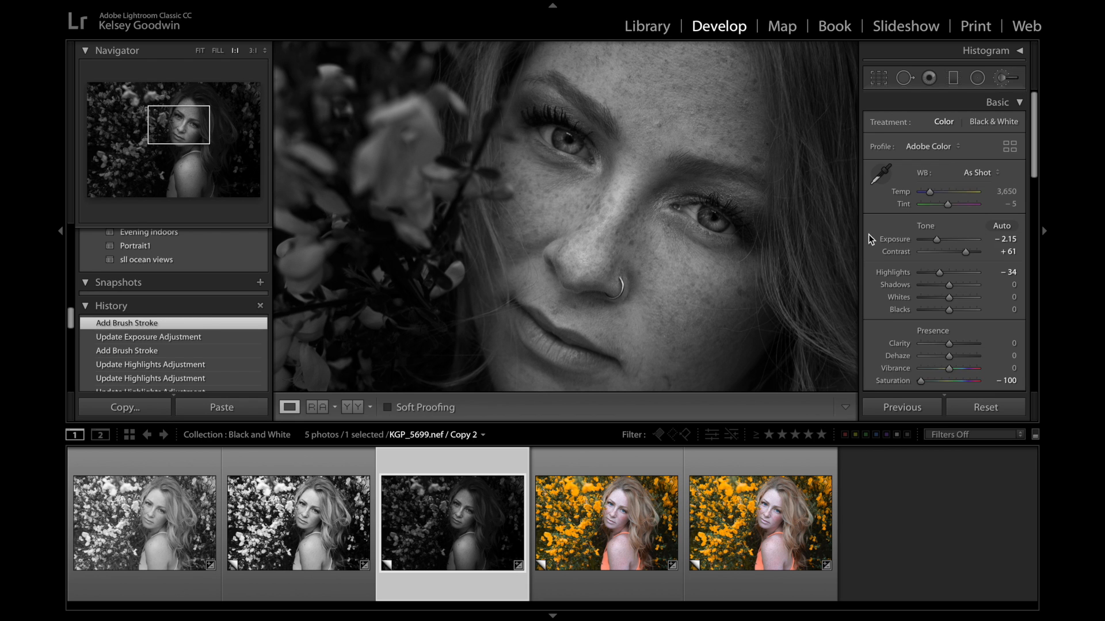
click(717, 314)
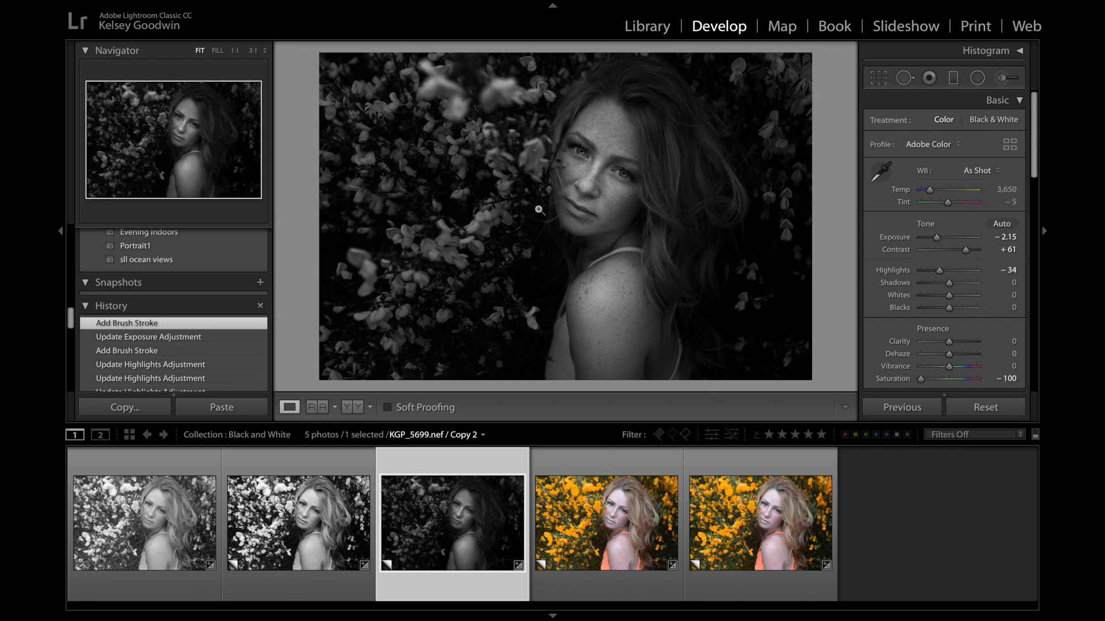
Lower the dark portrait's overall Exposure to -2.35 and slightly reduce the eye brush's Exposure.
click(933, 237)
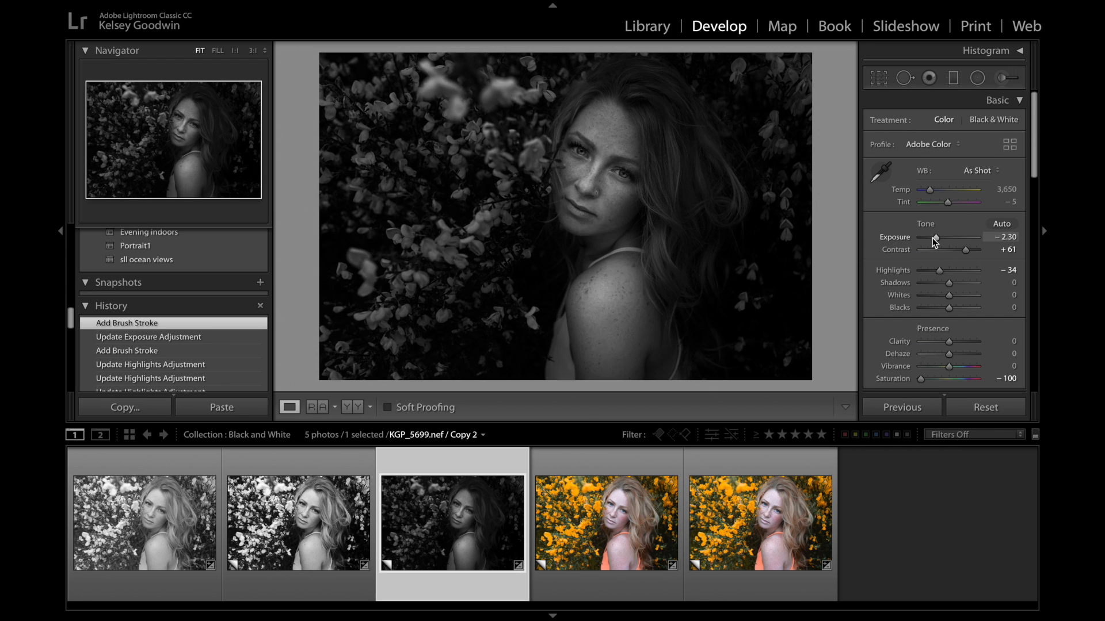
click(1004, 79)
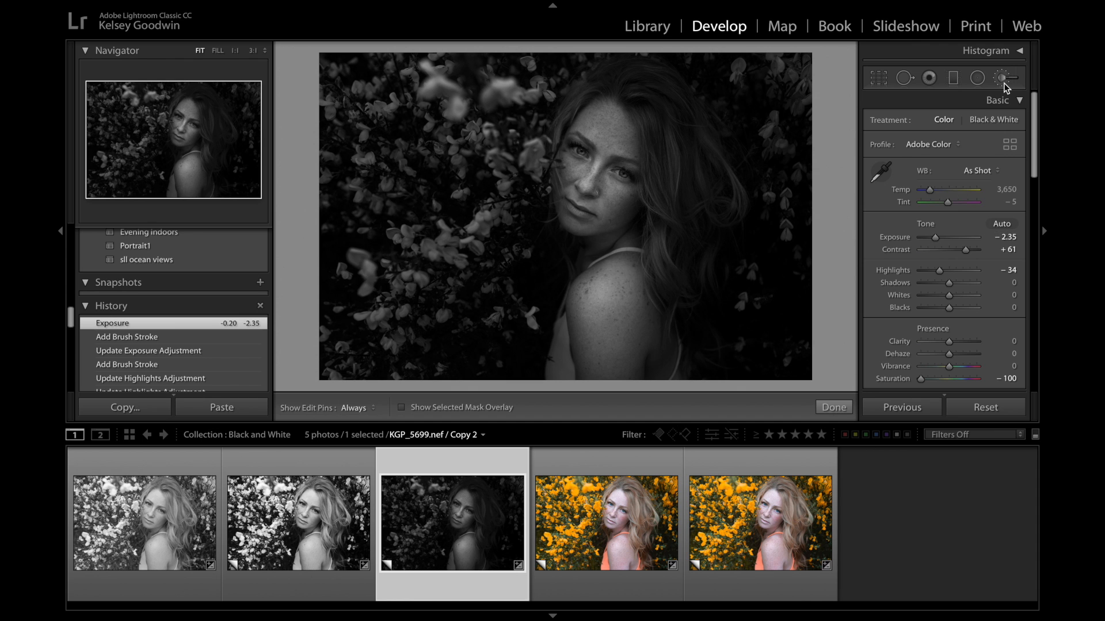
drag(957, 171, 954, 171)
click(1004, 79)
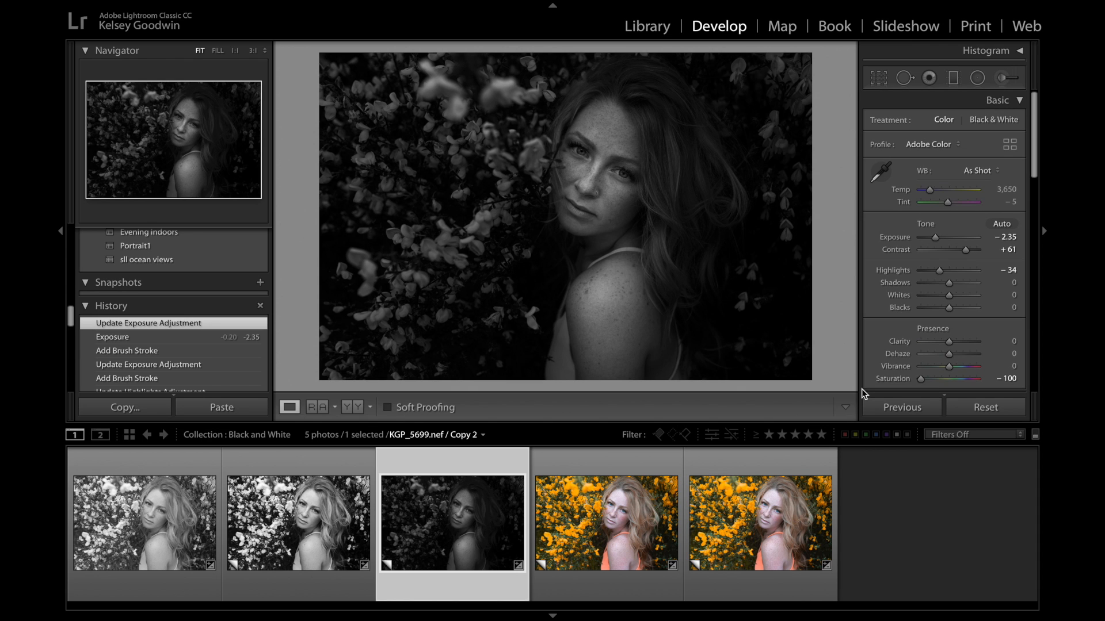
Desaturate Copy 3 to -100, and set its Contrast to +78 and Shadows to +100.
click(574, 538)
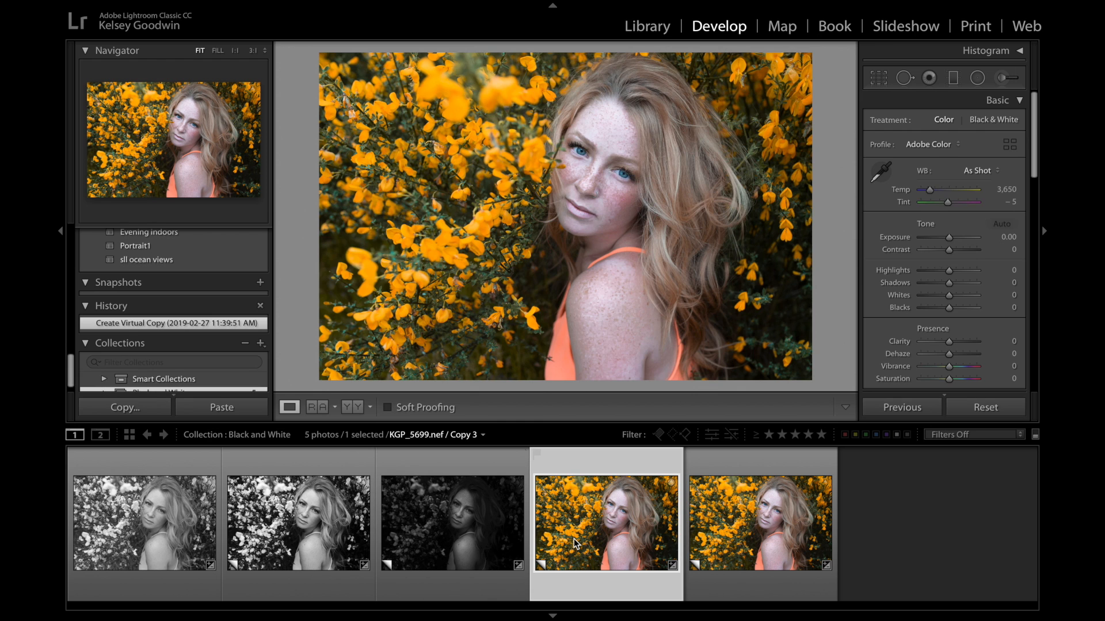
click(430, 544)
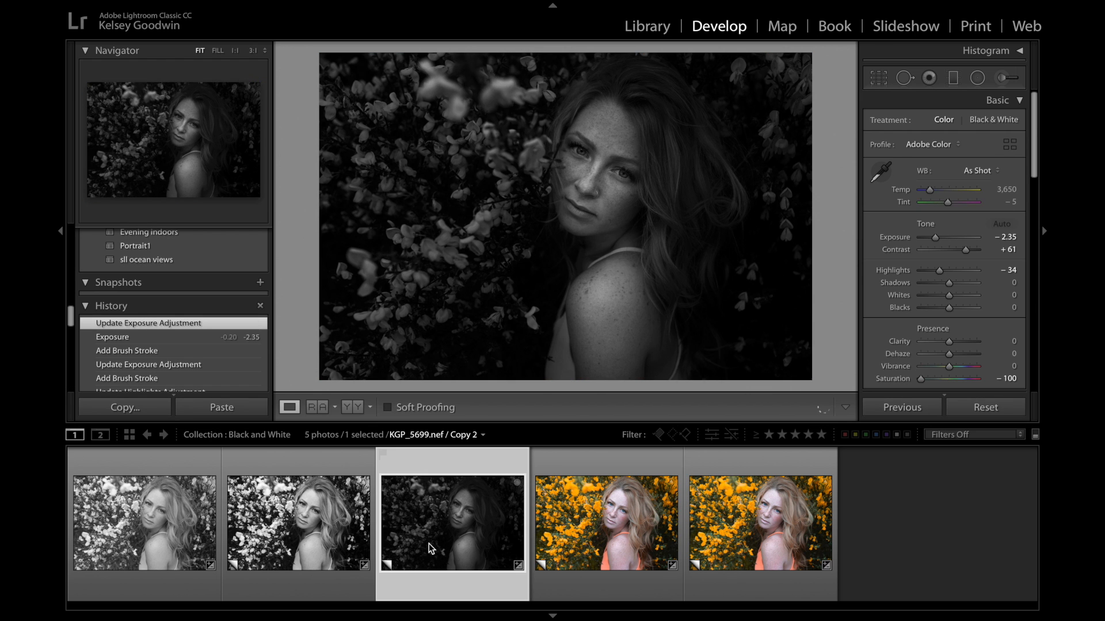
click(626, 524)
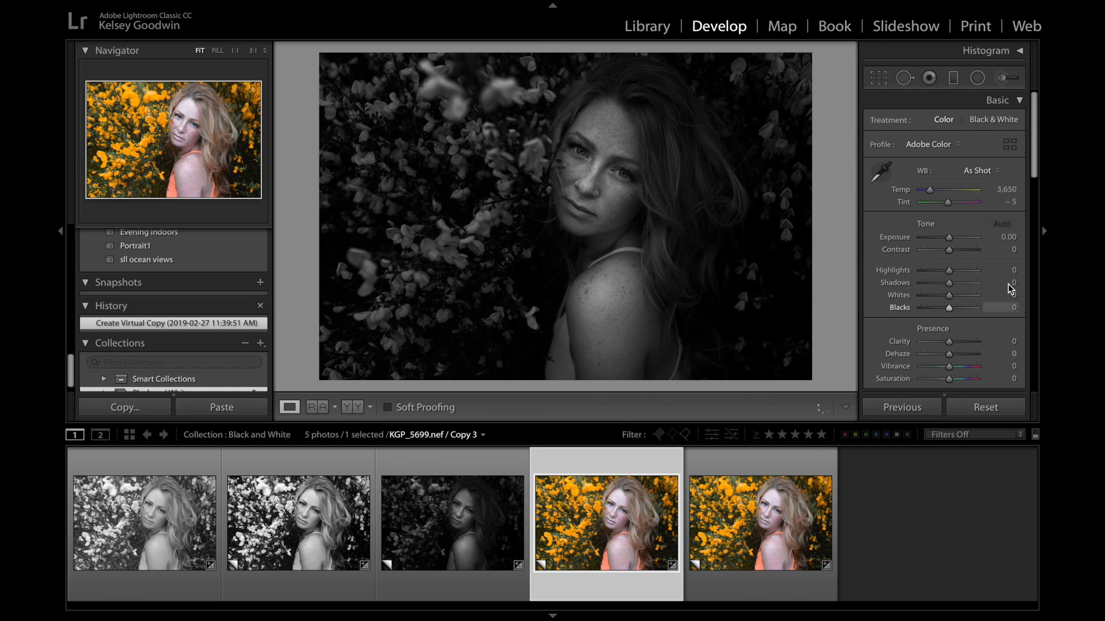
drag(949, 379, 865, 378)
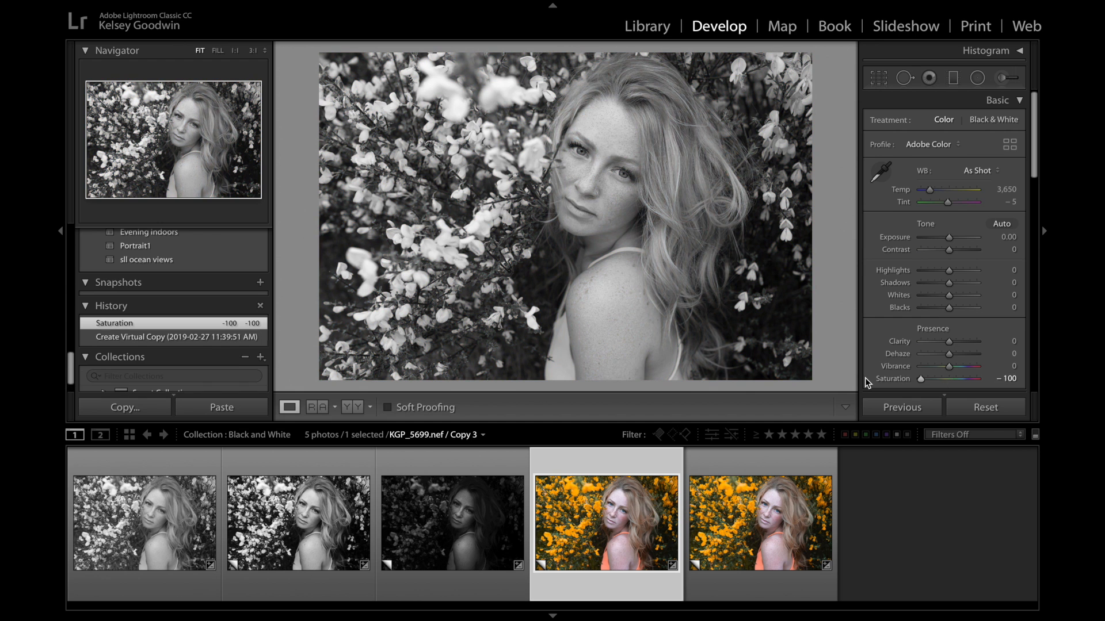
drag(968, 250, 981, 283)
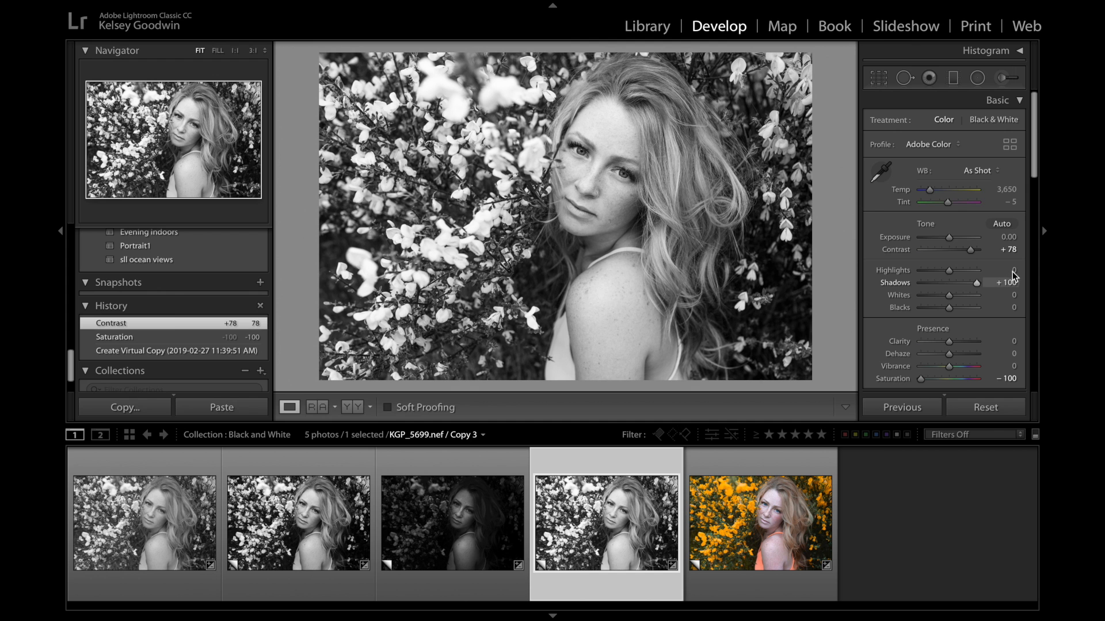
Raise Copy 3's Exposure to +0.80 and lower its Blacks to -70.
drag(949, 238, 951, 239)
drag(936, 308, 935, 308)
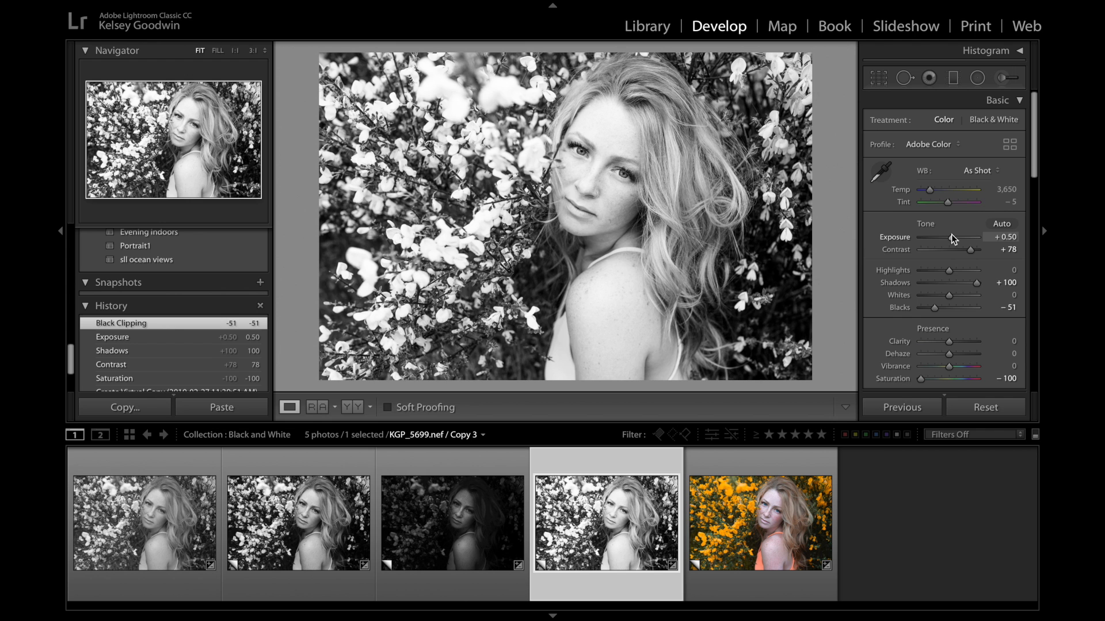
drag(951, 235, 954, 235)
drag(931, 309, 926, 311)
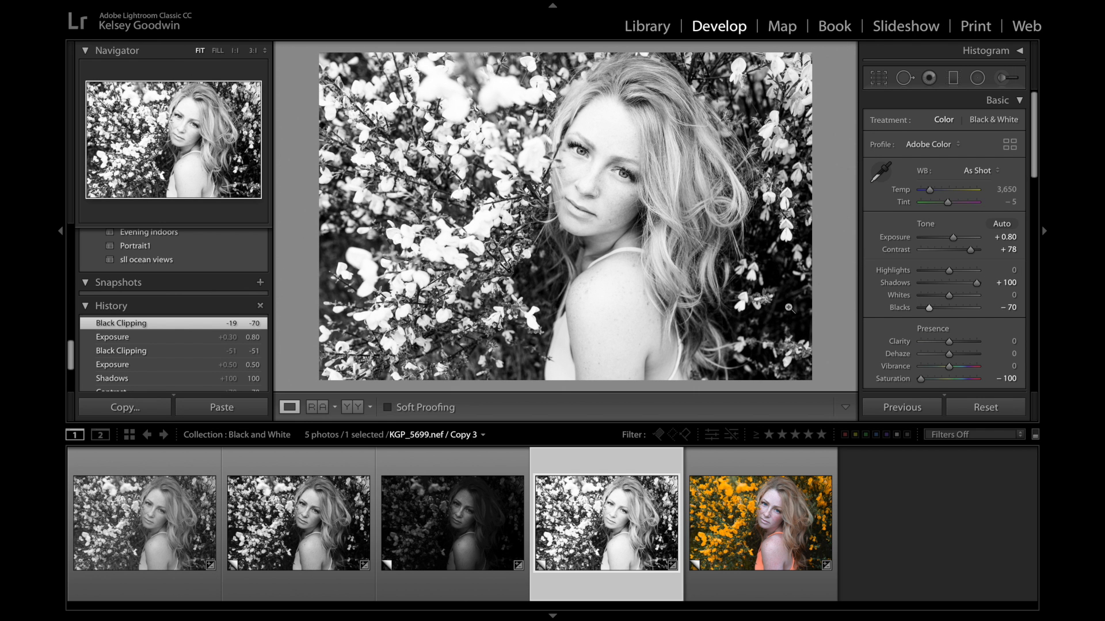
Recover Copy 3's bright skin detail at 1:1 view by setting Highlights to -100 and Whites to -45.
click(609, 136)
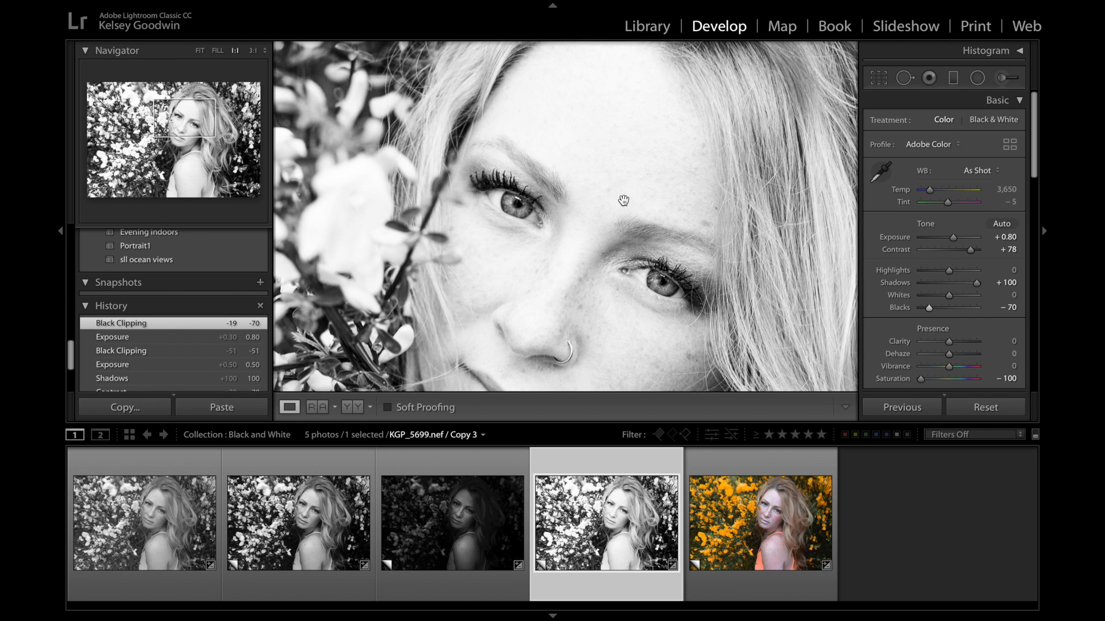
drag(934, 268, 902, 269)
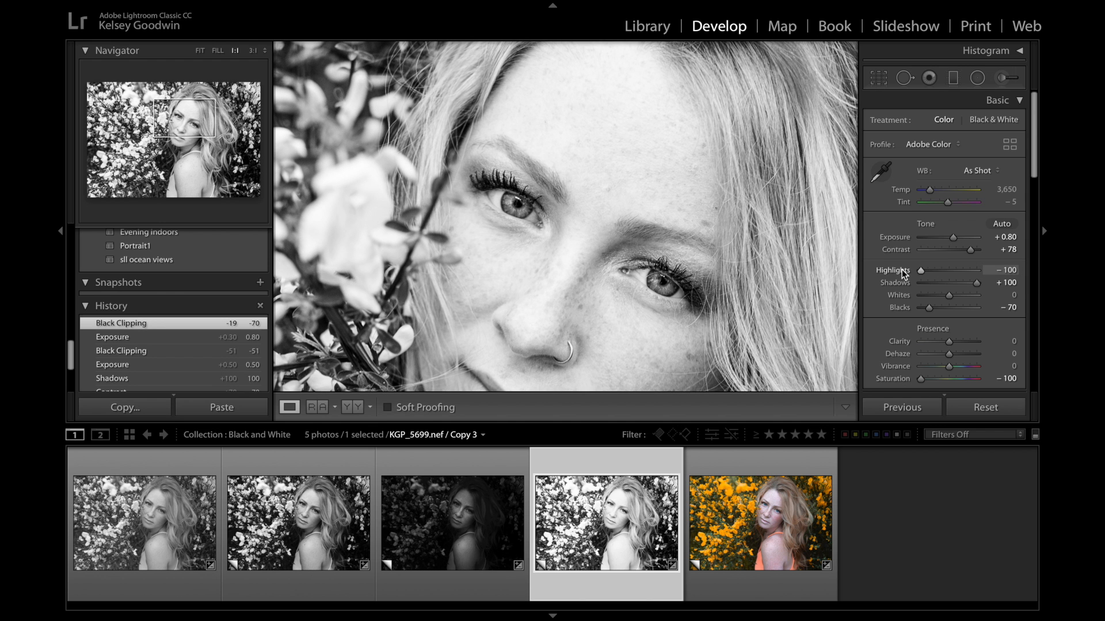
drag(743, 308, 798, 194)
drag(940, 296, 935, 300)
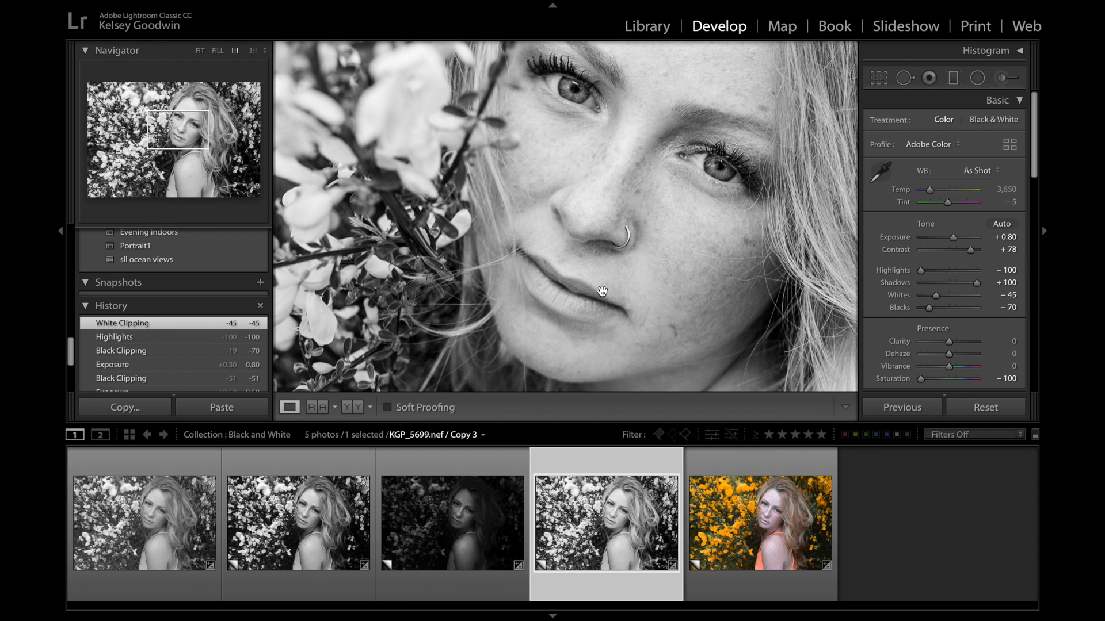
Set Copy 3's Blacks to -13 and its Contrast to +100.
click(608, 315)
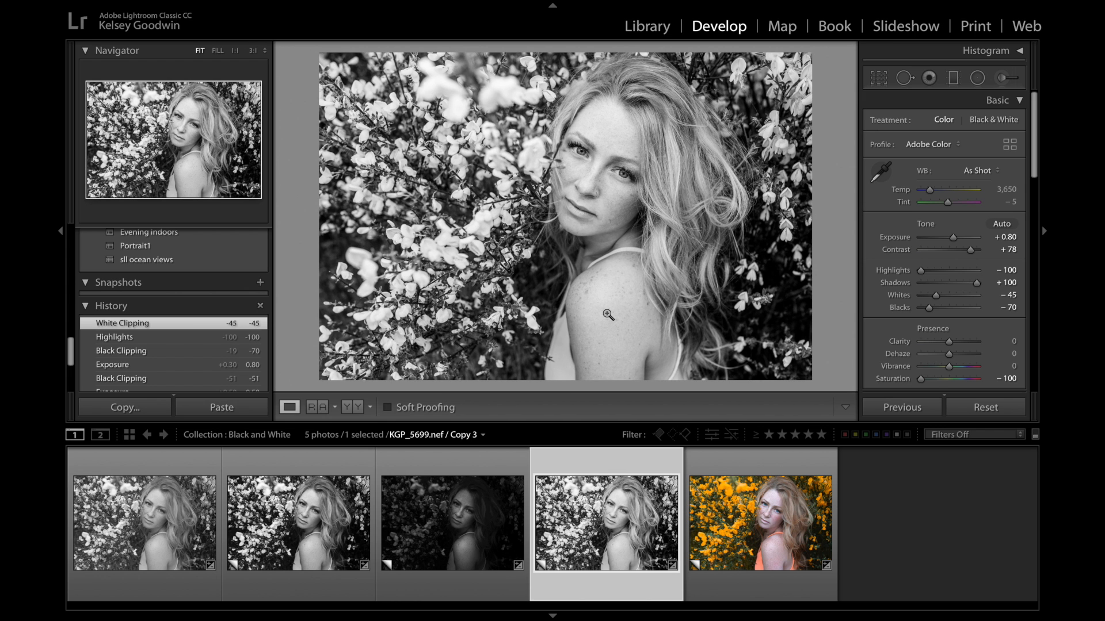
click(946, 307)
drag(946, 307, 946, 306)
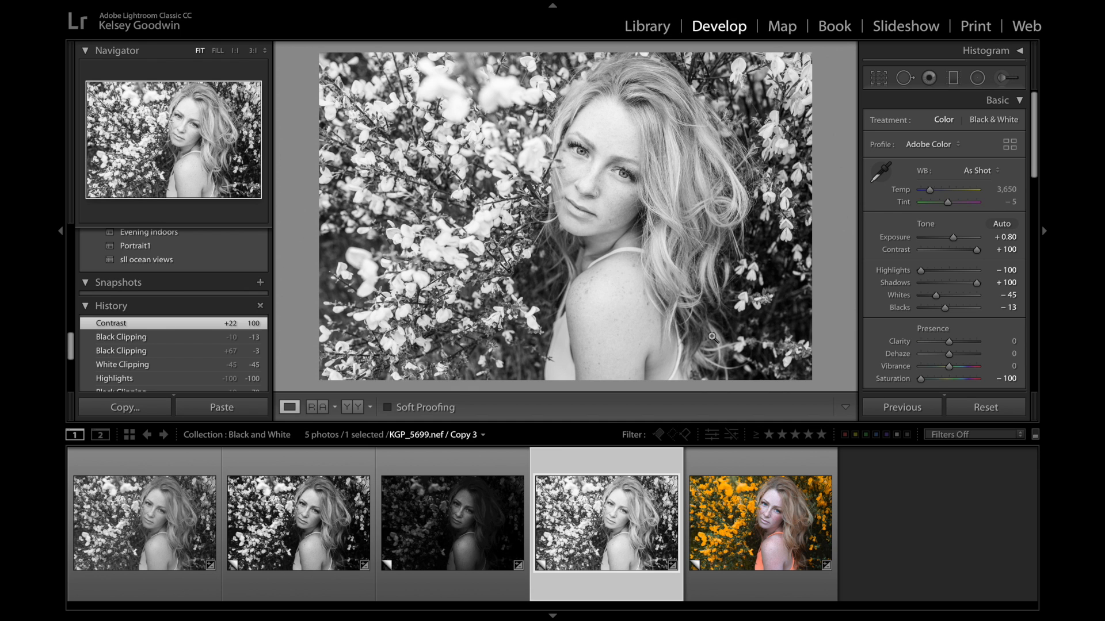
Desaturate Copy 4 to -100, and set its Contrast to +60 and Shadows to +89.
click(729, 593)
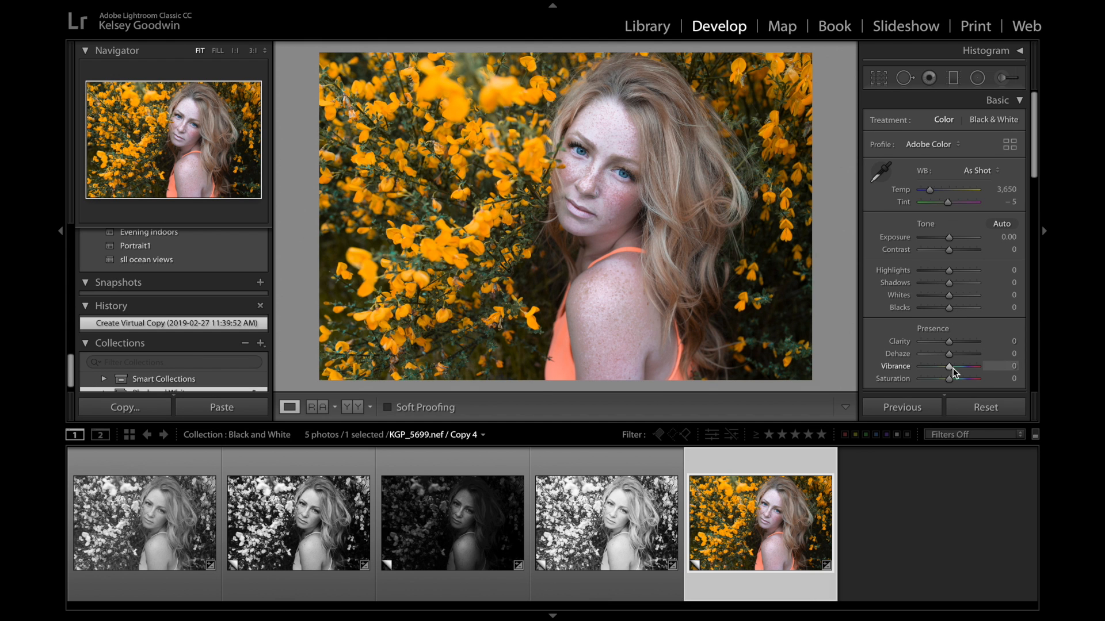
drag(948, 377, 831, 387)
click(969, 250)
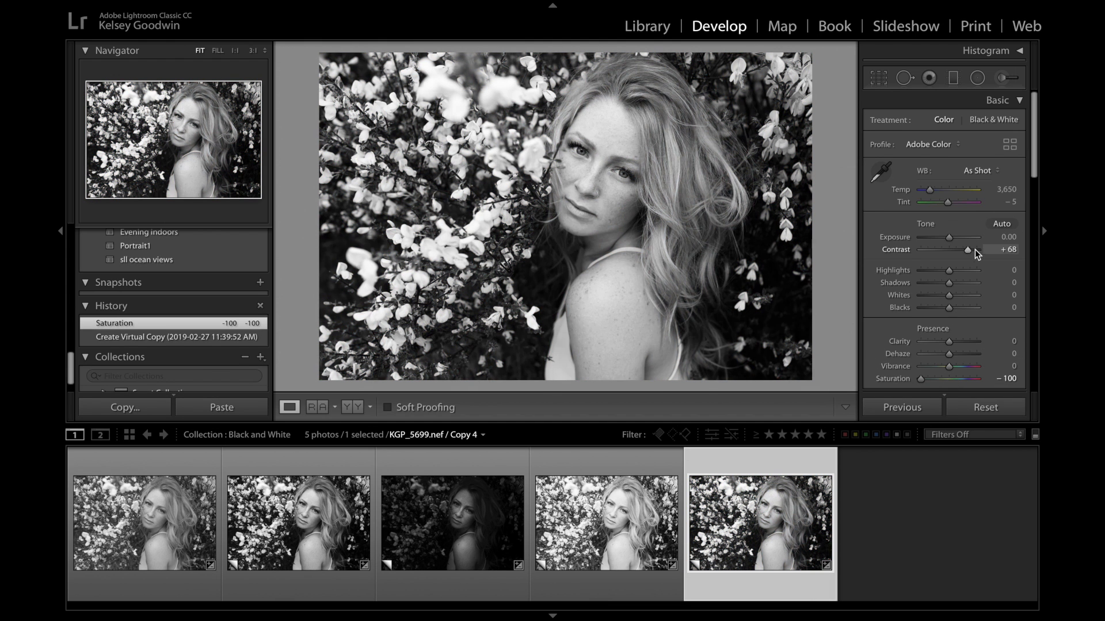
drag(968, 257, 975, 282)
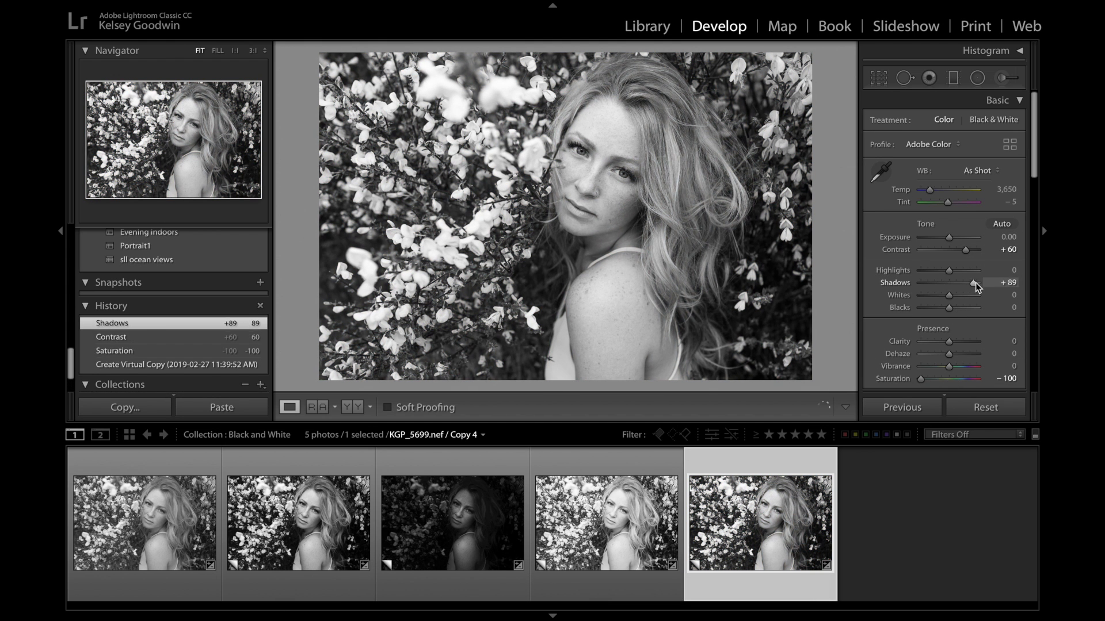
Shape Copy 4's RGB point curve with a lifted black point, a pulled-down shadow point and an added highlight point.
scroll(975, 282, down, 5)
scroll(973, 290, down, 1)
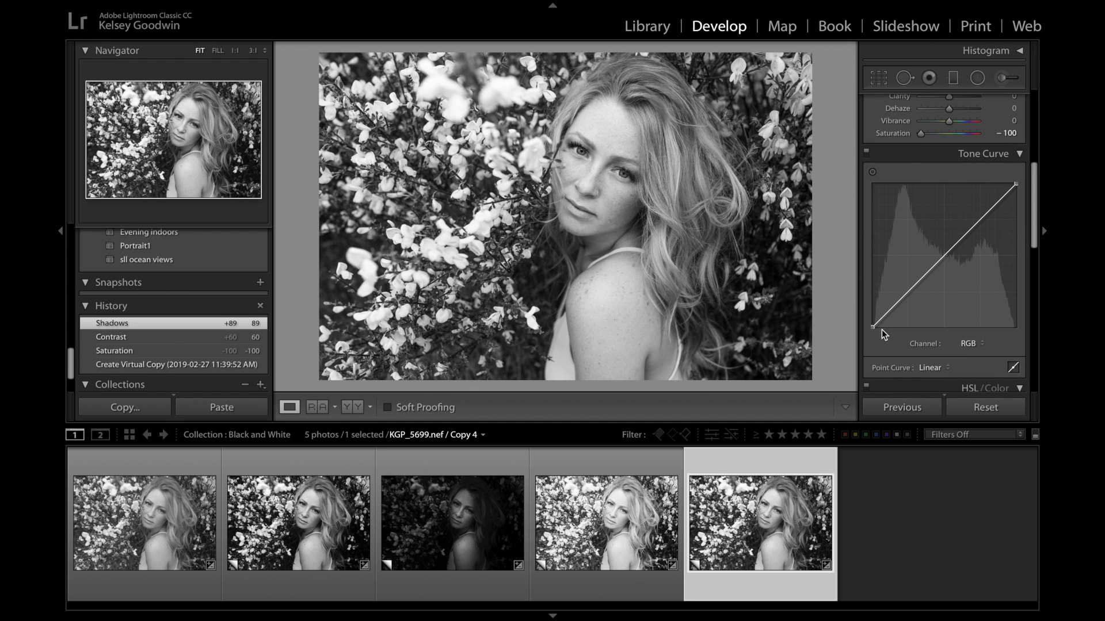
drag(872, 326, 908, 307)
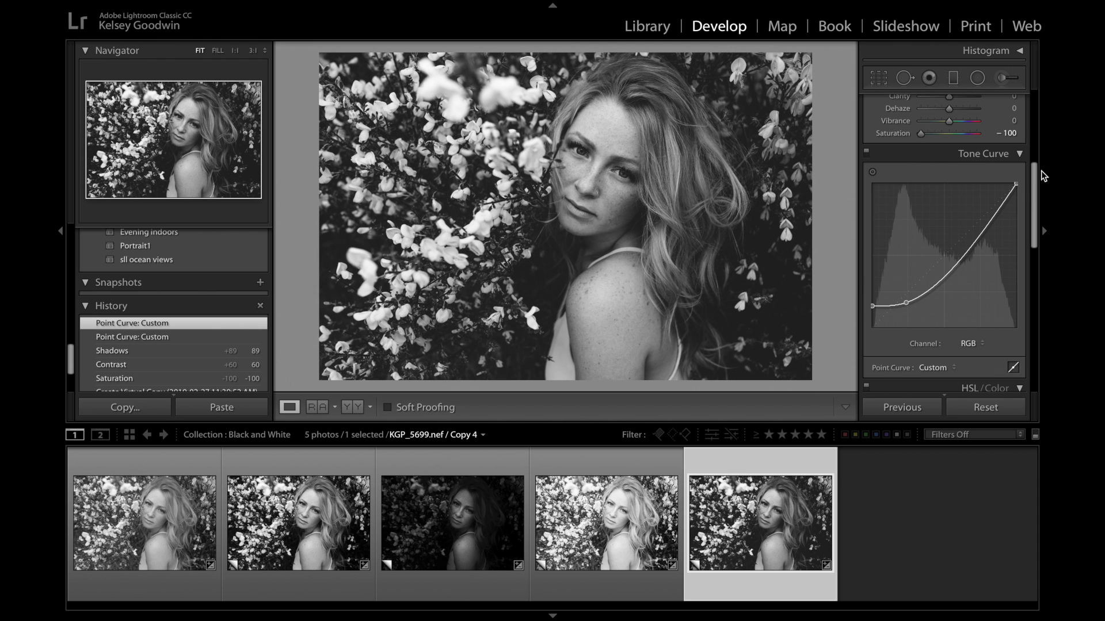
drag(1015, 184, 989, 213)
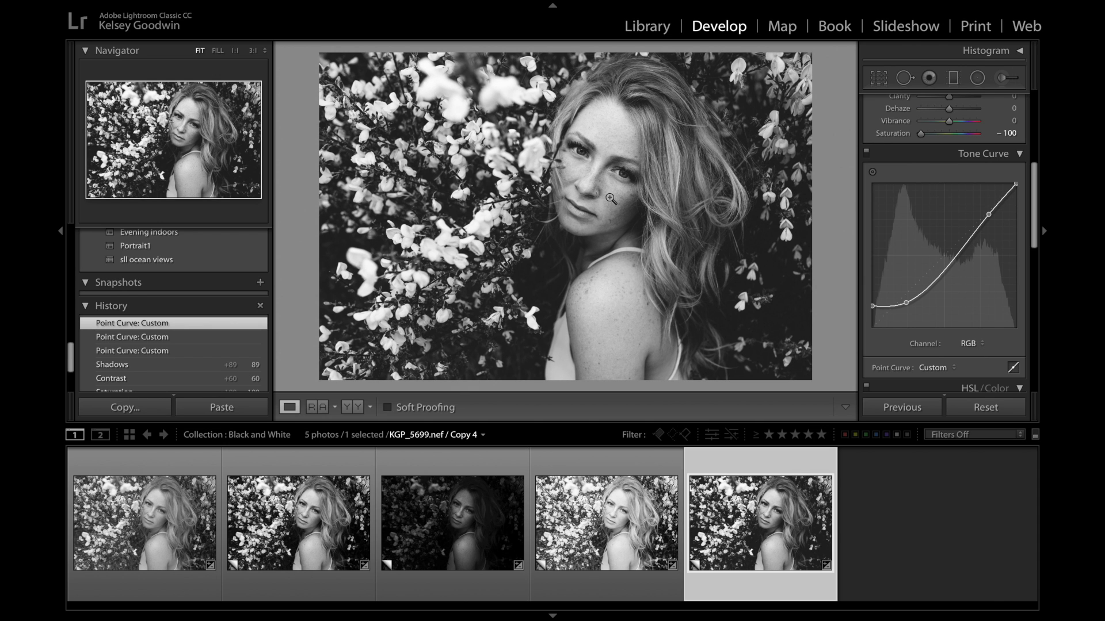
Create another virtual copy from Copy 4 and reset all its develop settings.
key(ctrl+apostrophe)
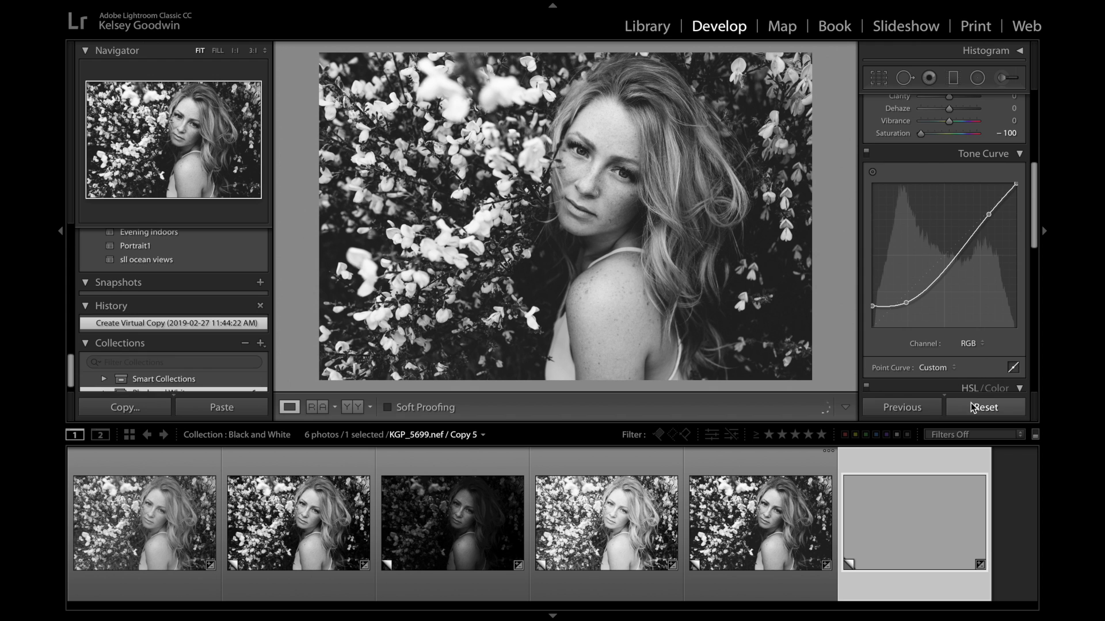
click(972, 407)
click(600, 163)
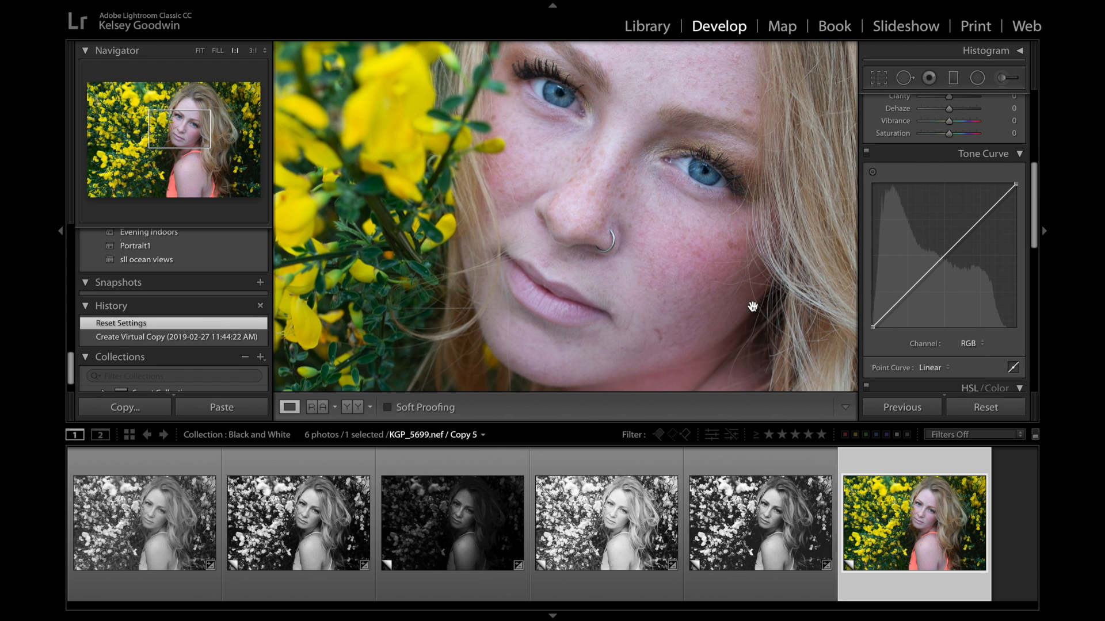
Collapse the Tone Curve and HSL/Color sections and convert Copy 5 to the Black & White treatment.
click(1006, 154)
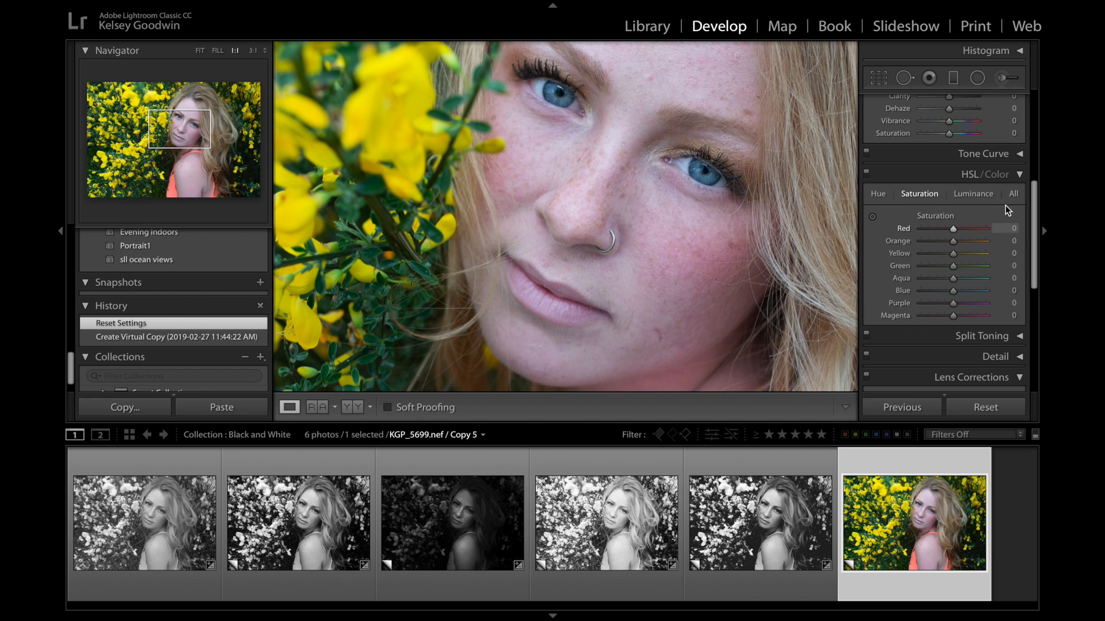
click(1006, 174)
click(991, 120)
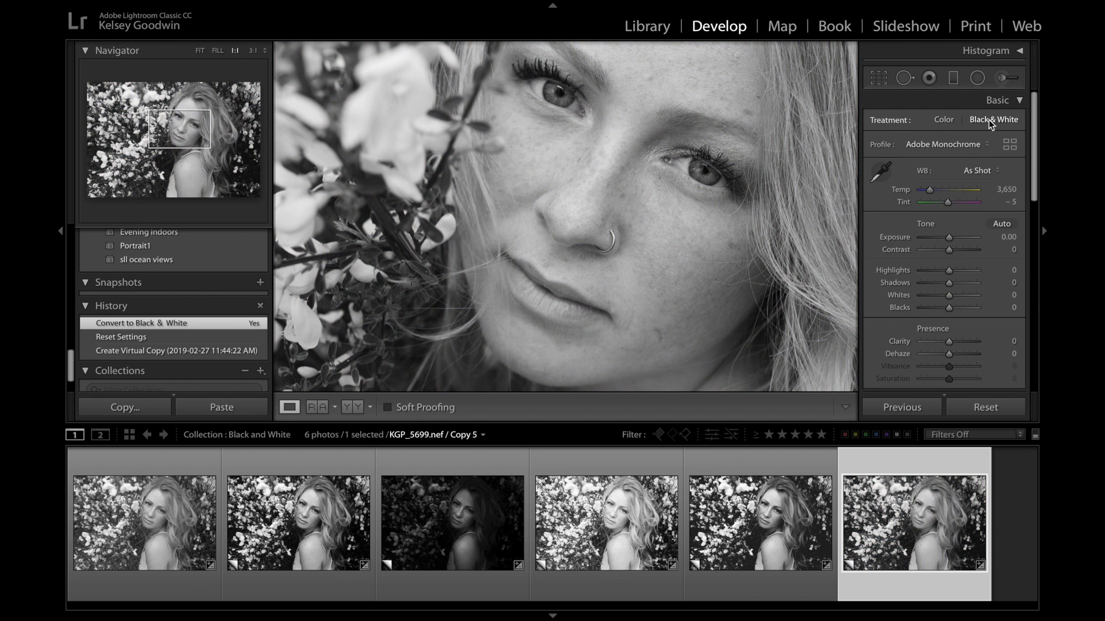
click(951, 123)
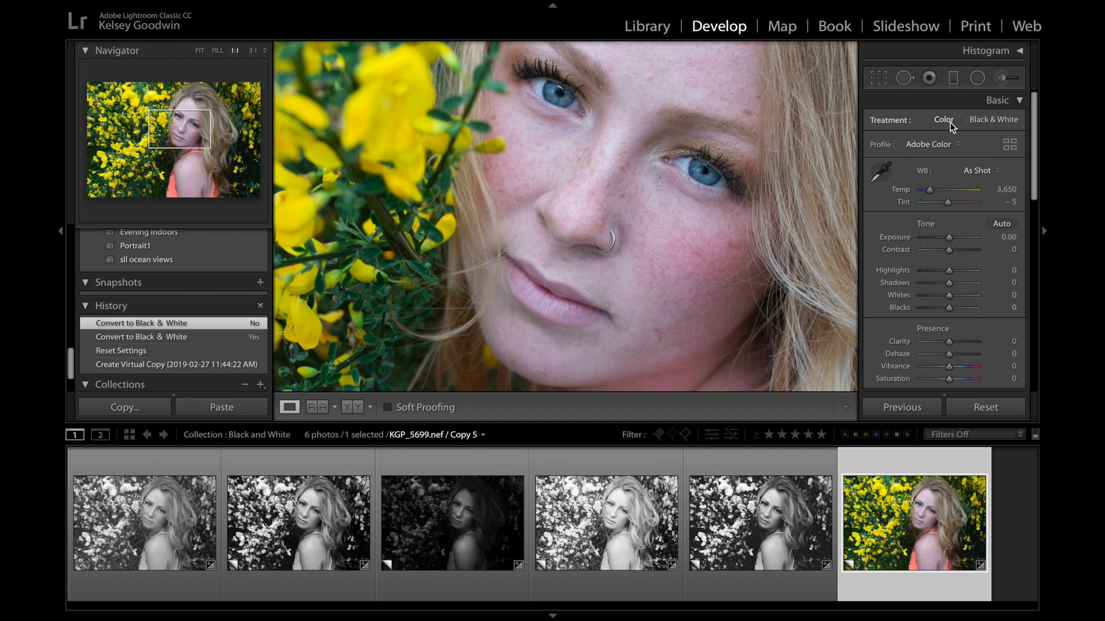
click(985, 117)
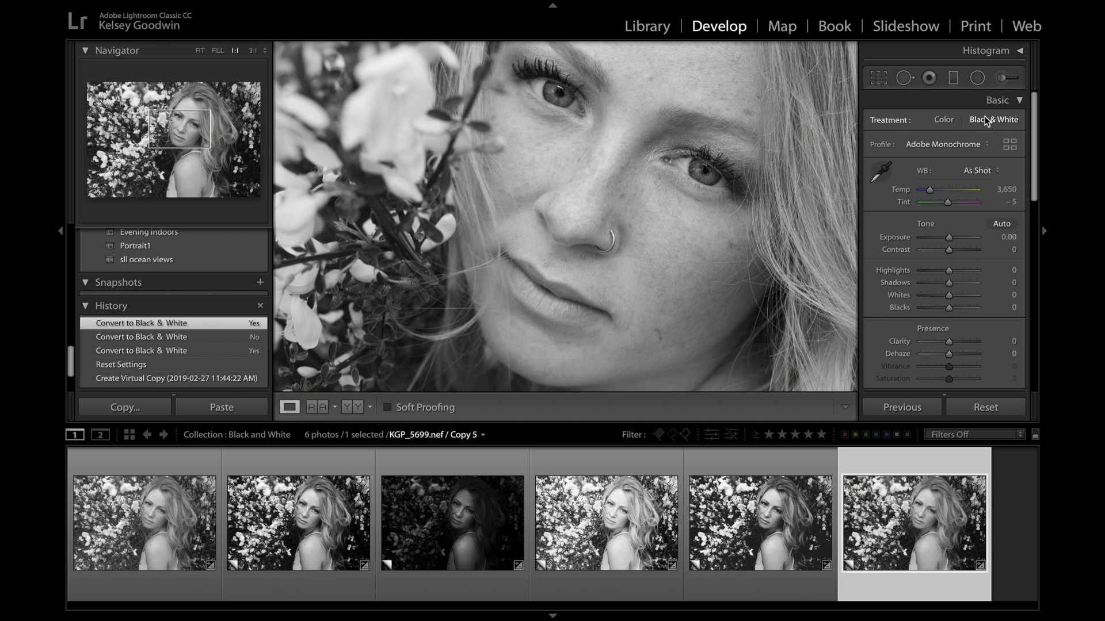
Give Copy 5 a gritty tone with Clarity +79, Highlights -100, Contrast +63 and Shadows +100.
drag(949, 341, 971, 340)
drag(949, 270, 966, 250)
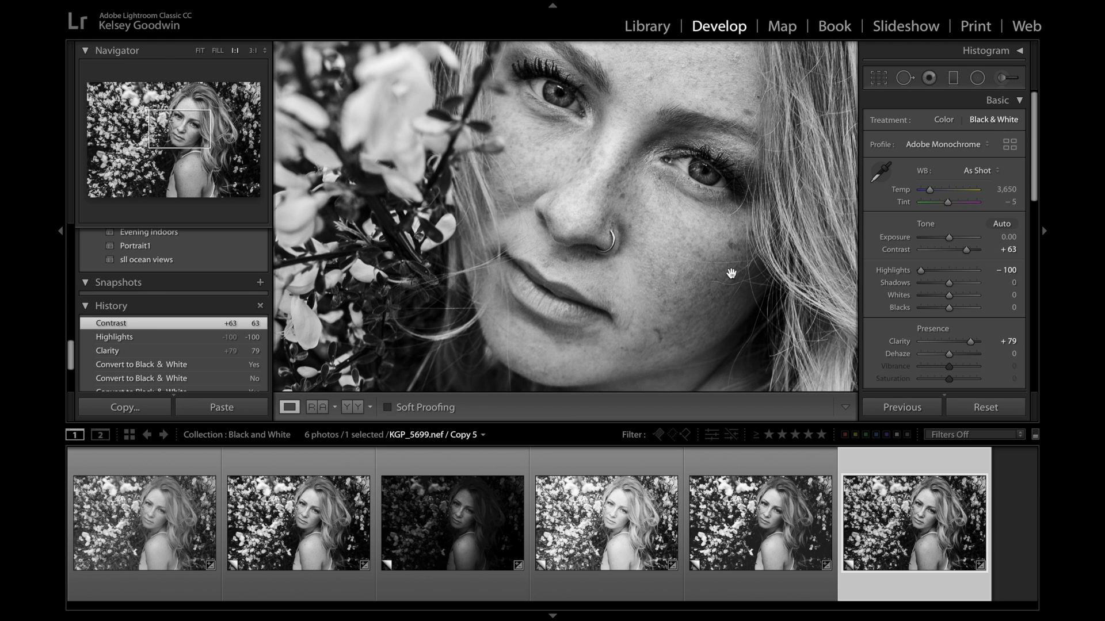
click(748, 250)
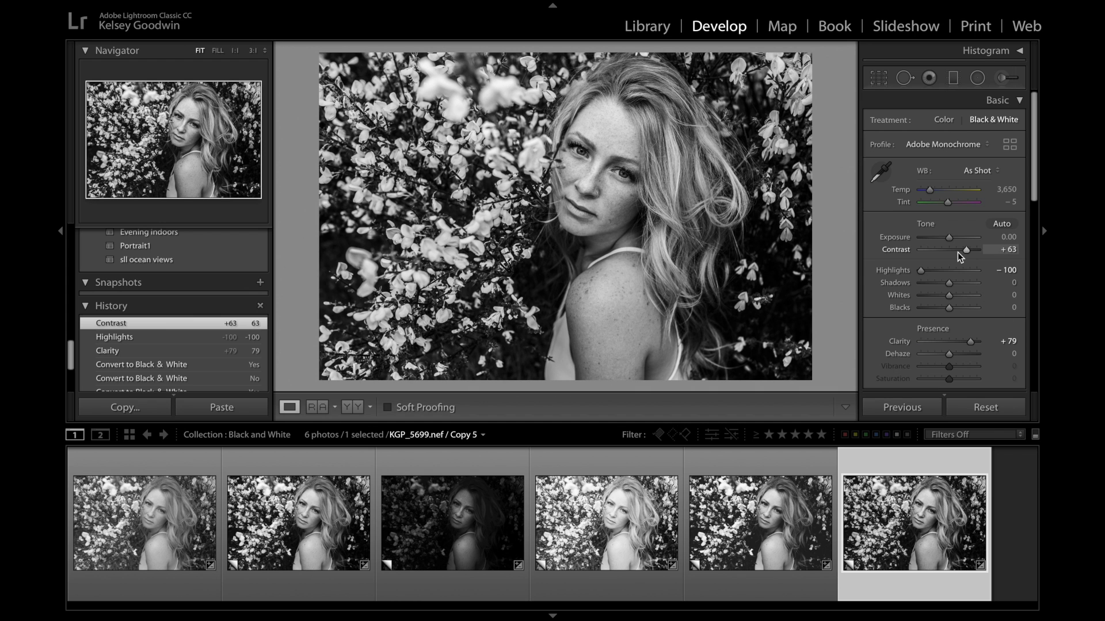
click(957, 283)
drag(958, 282, 998, 284)
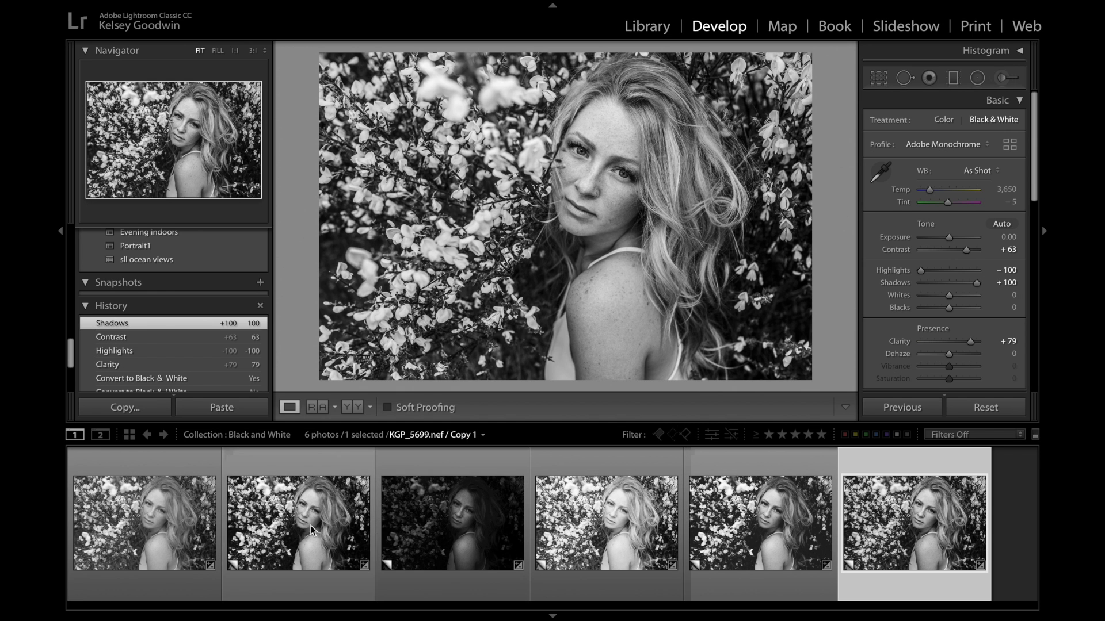
Review the black-and-white versions in the Library's Compare and Grid views, and open the first photo in Loupe view.
click(646, 25)
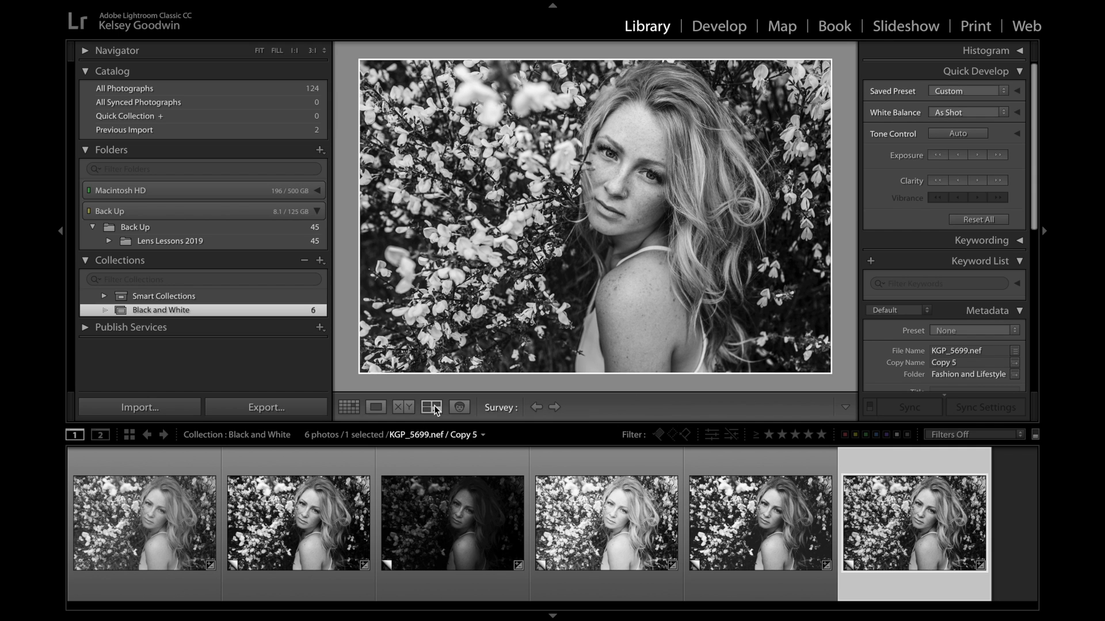
click(394, 410)
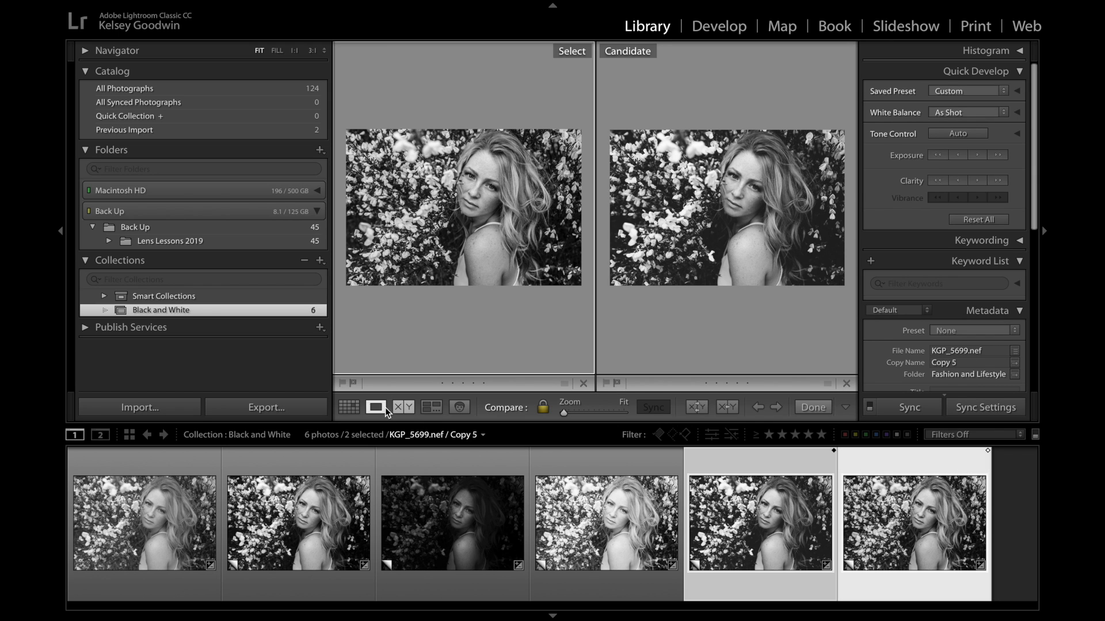
click(347, 407)
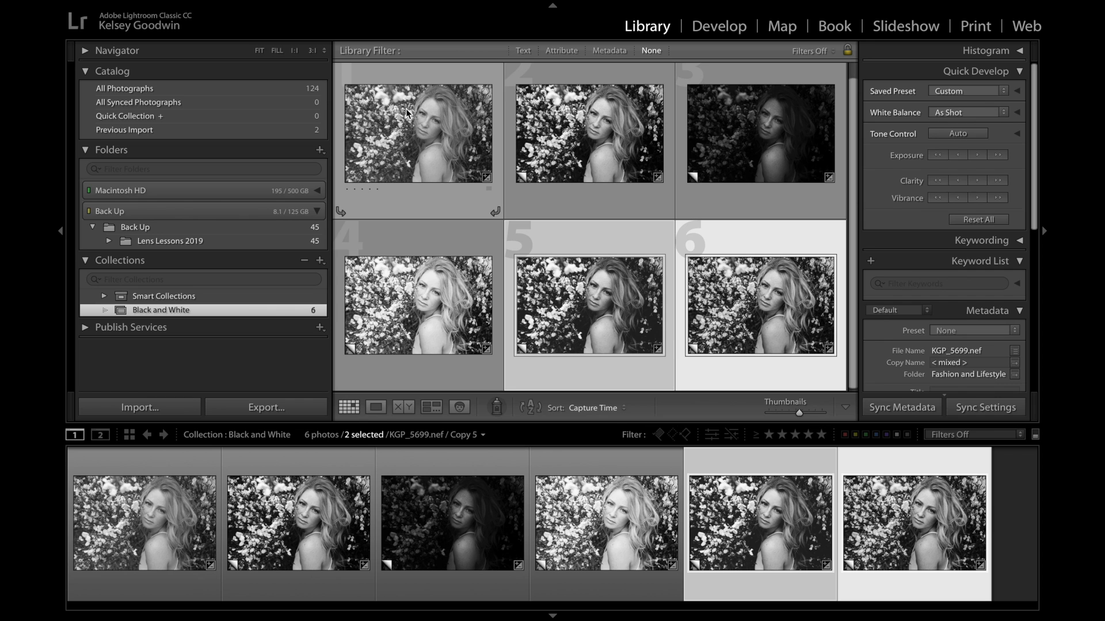
double_click(424, 143)
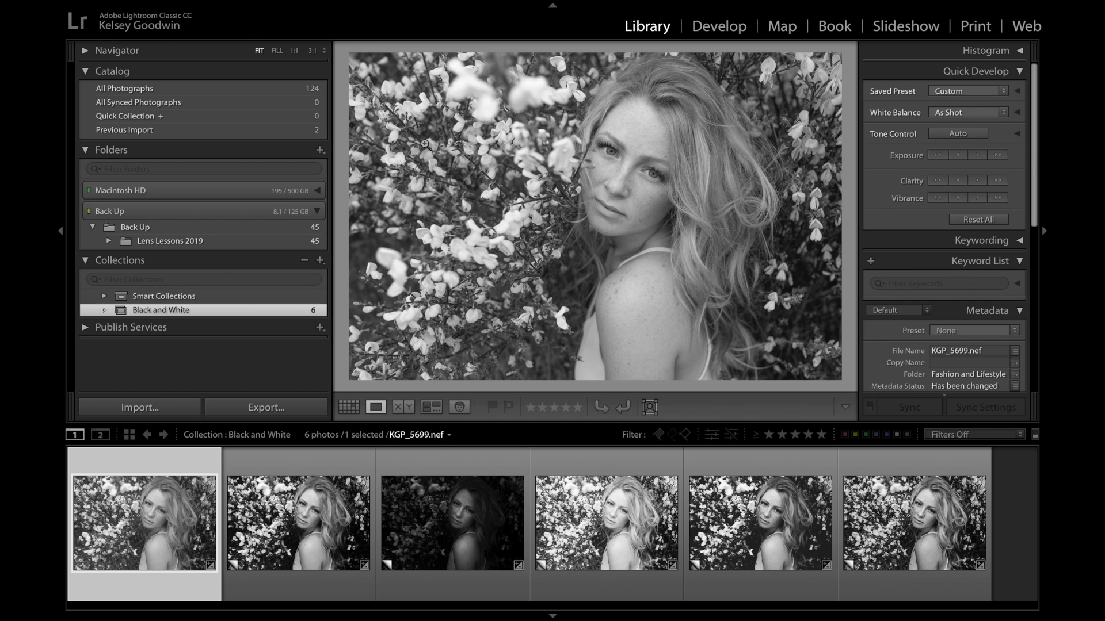